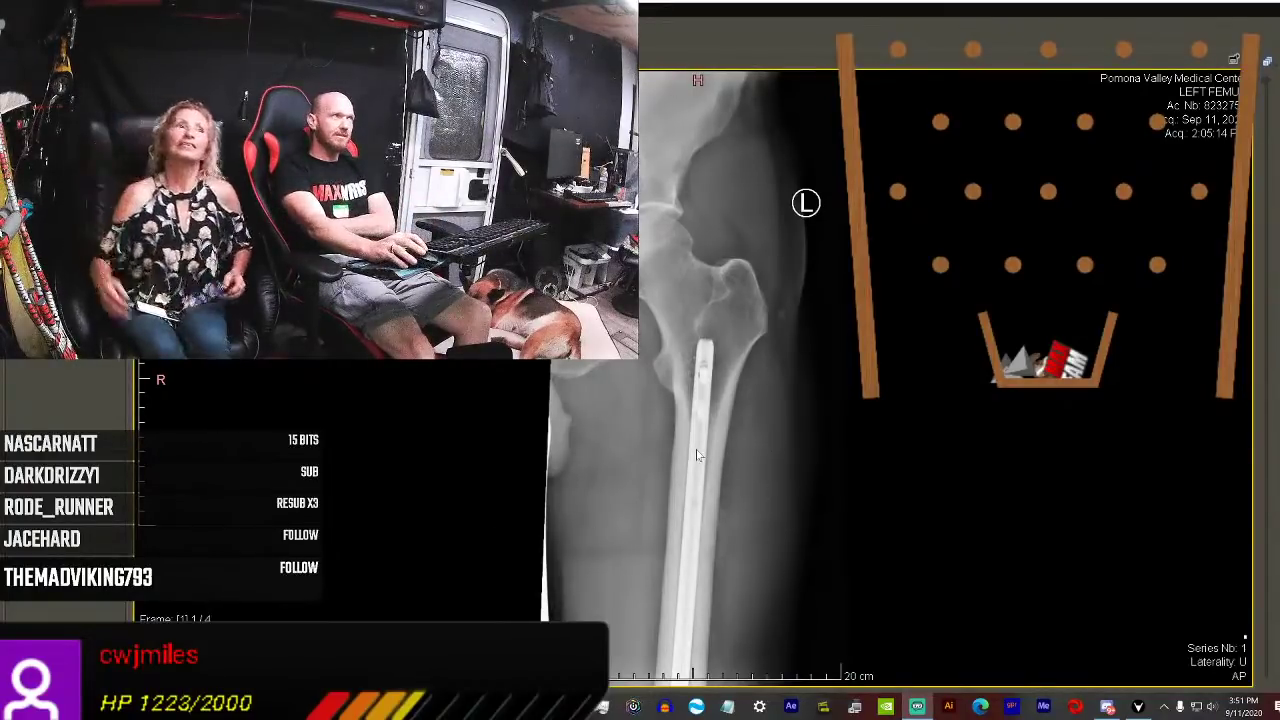
scroll(714, 500, down, 1)
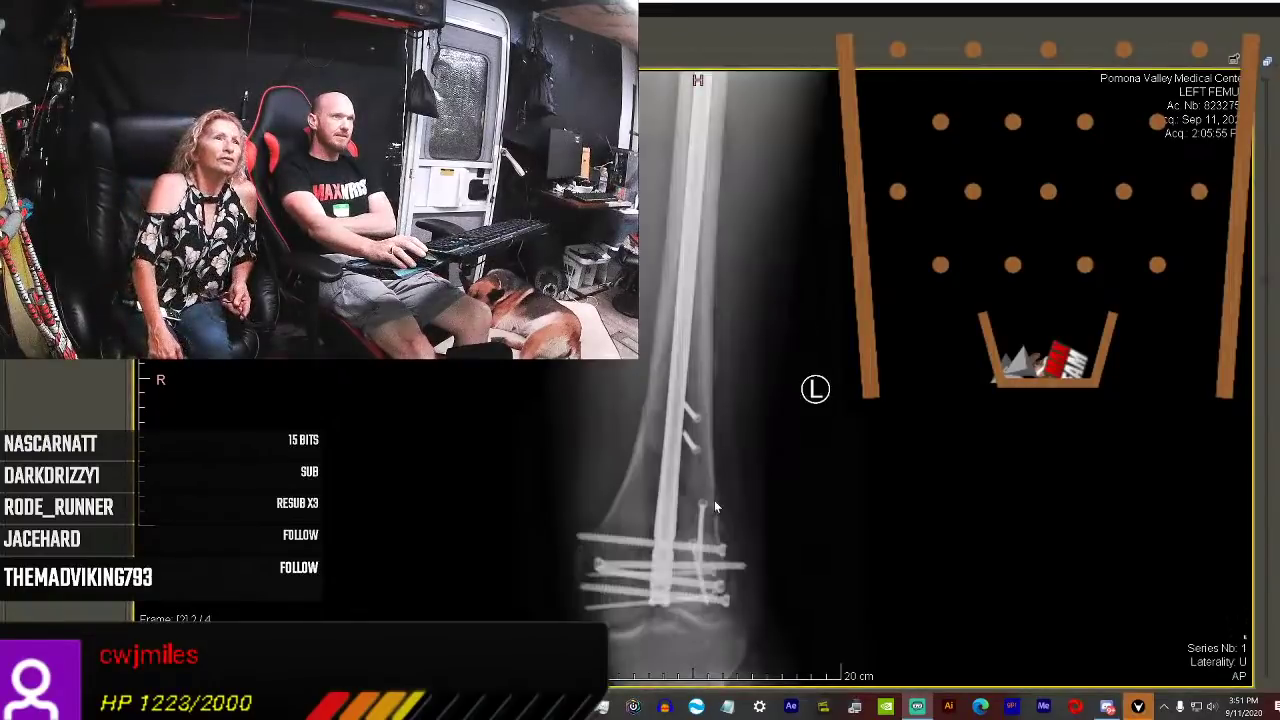
scroll(714, 500, up, 1)
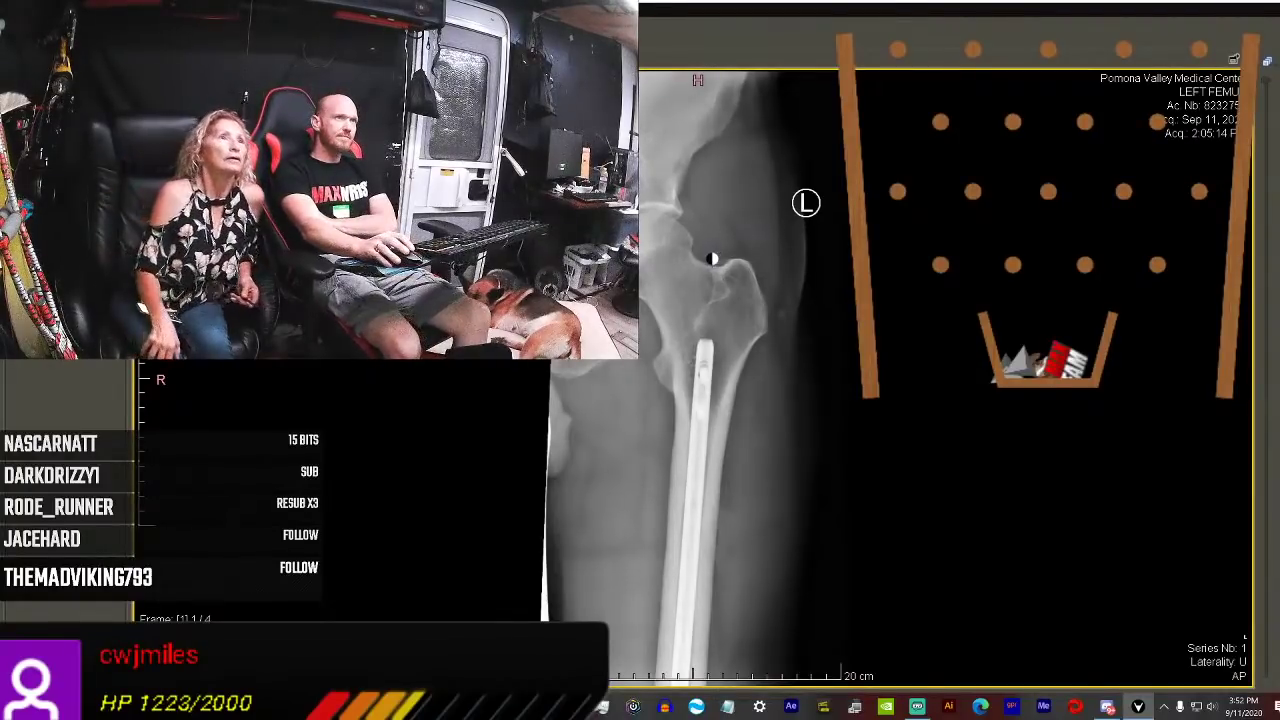
Drag window/level on the frame 1/4 hip X-ray to change its brightness and contrast.
mouse_move(772, 224)
mouse_down()
mouse_move(757, 378)
mouse_move(706, 323)
mouse_up()
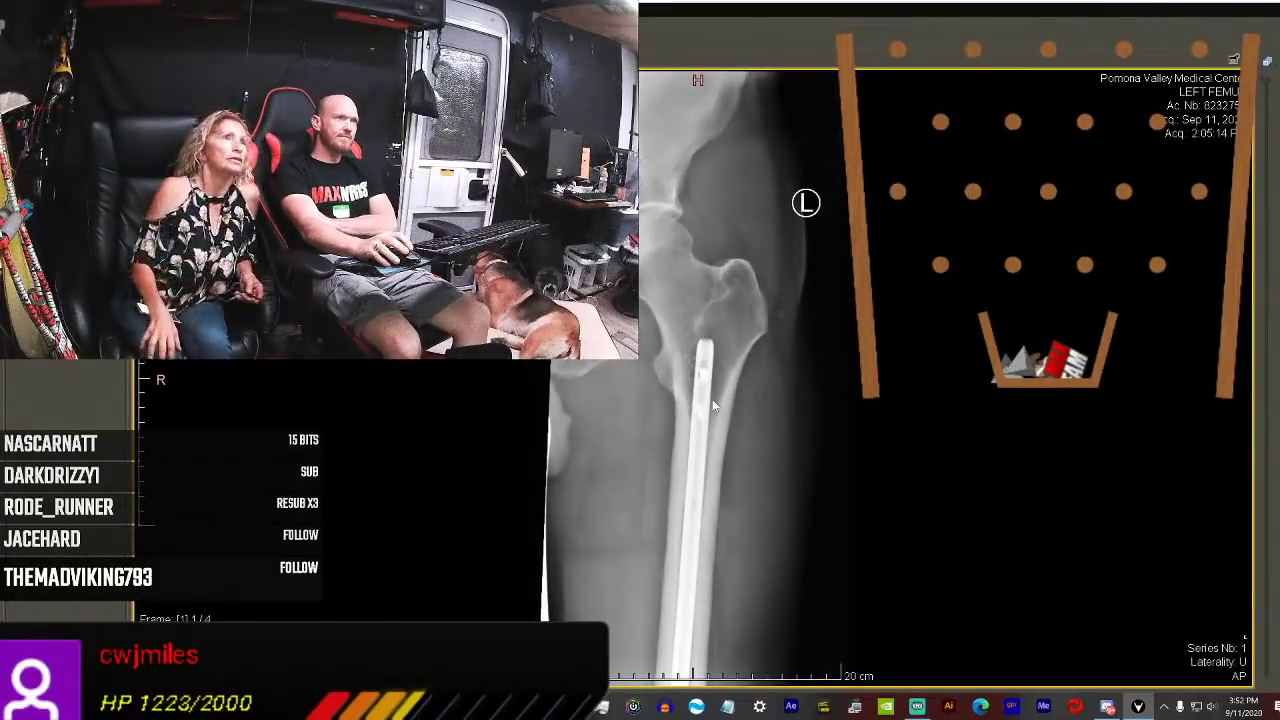
scroll(772, 378, up, 3)
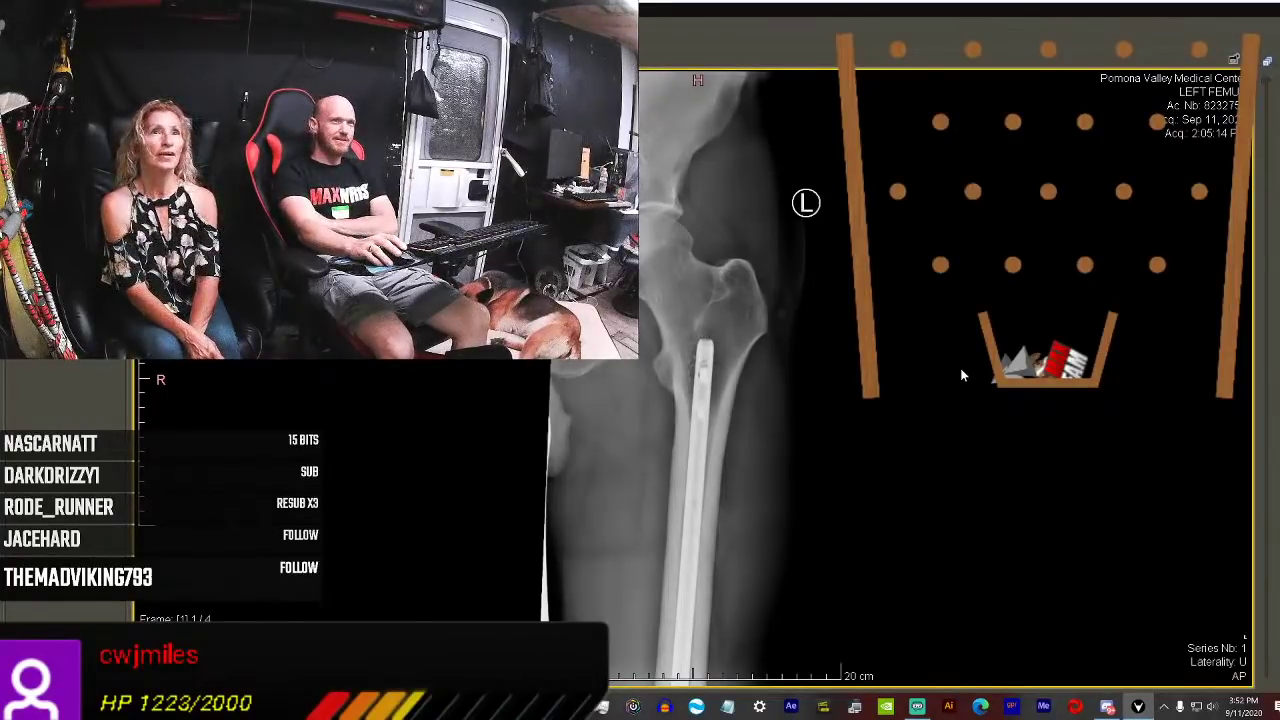
scroll(1081, 288, down, 1)
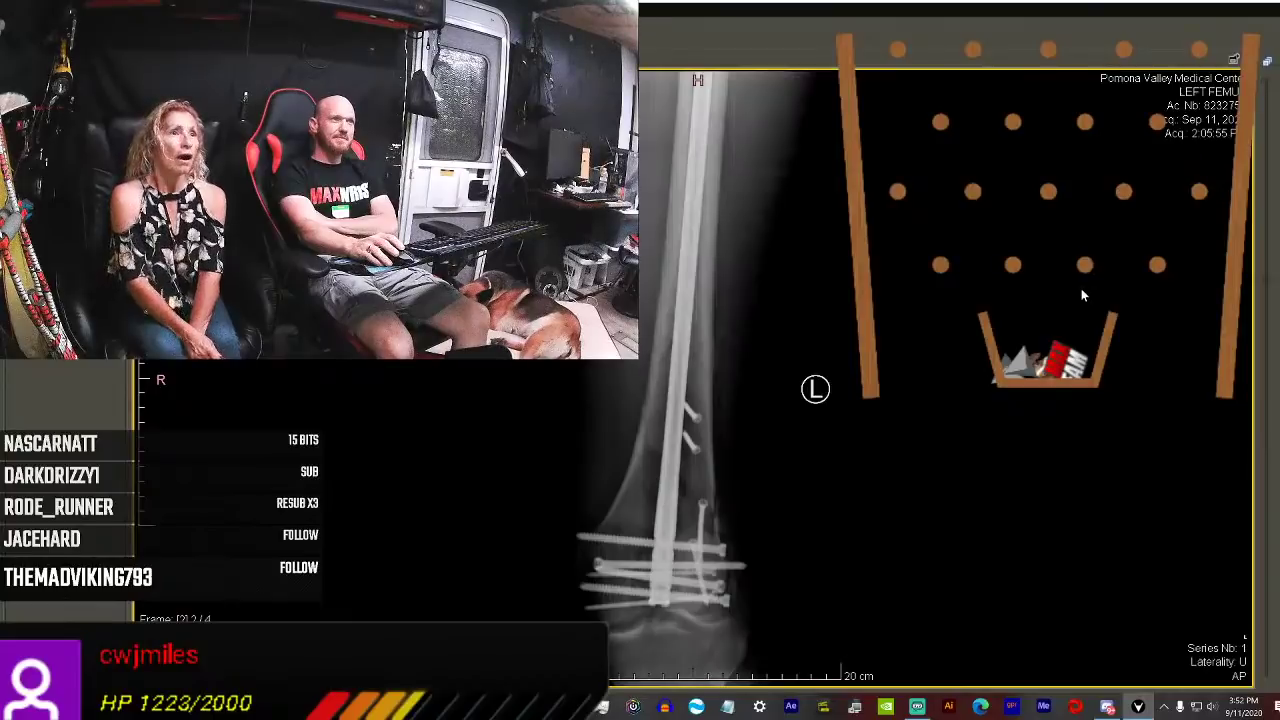
scroll(1081, 288, up, 1)
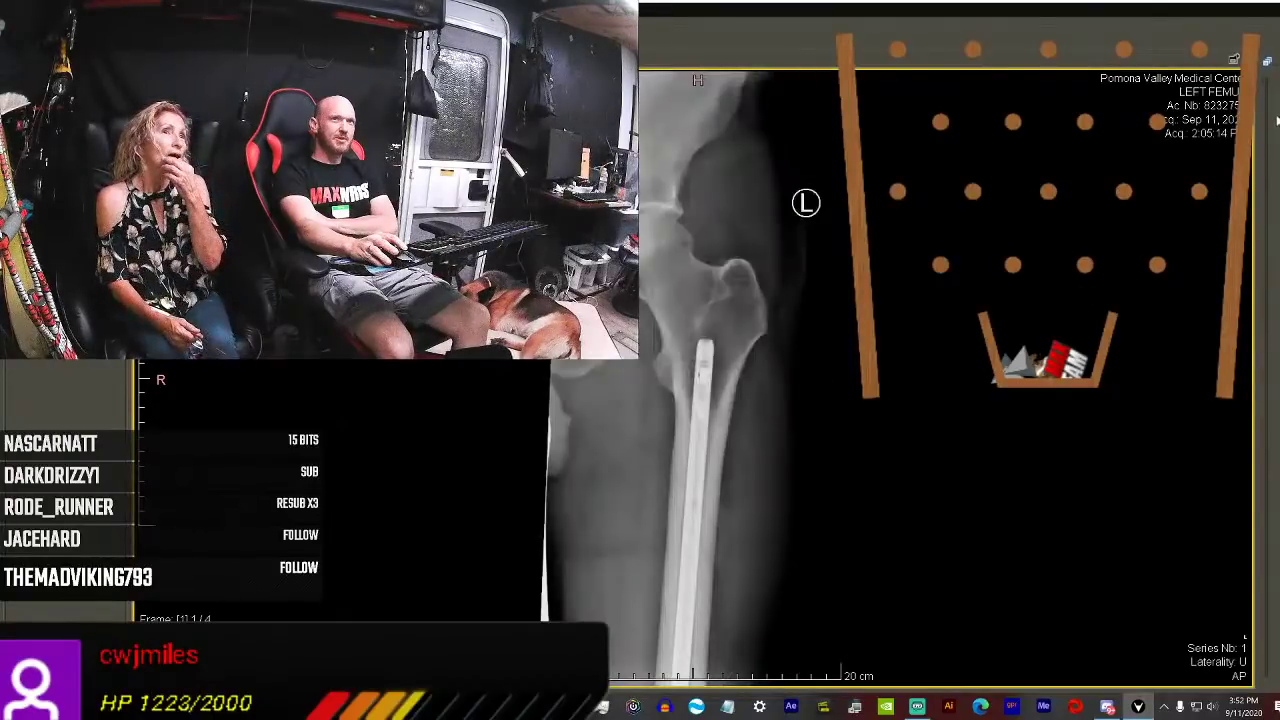
drag(1266, 163, 1270, 220)
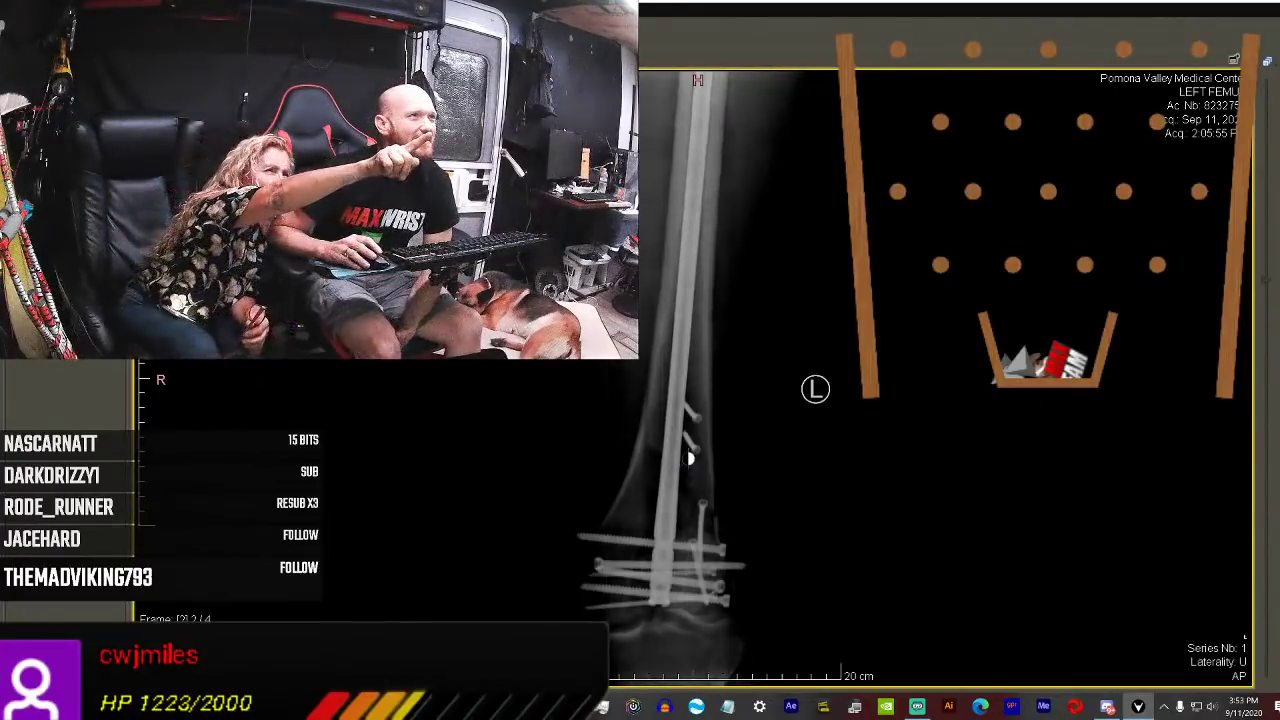
Darken the knee hardware frame with window/level, then advance to frame 3/4.
drag(701, 608, 735, 462)
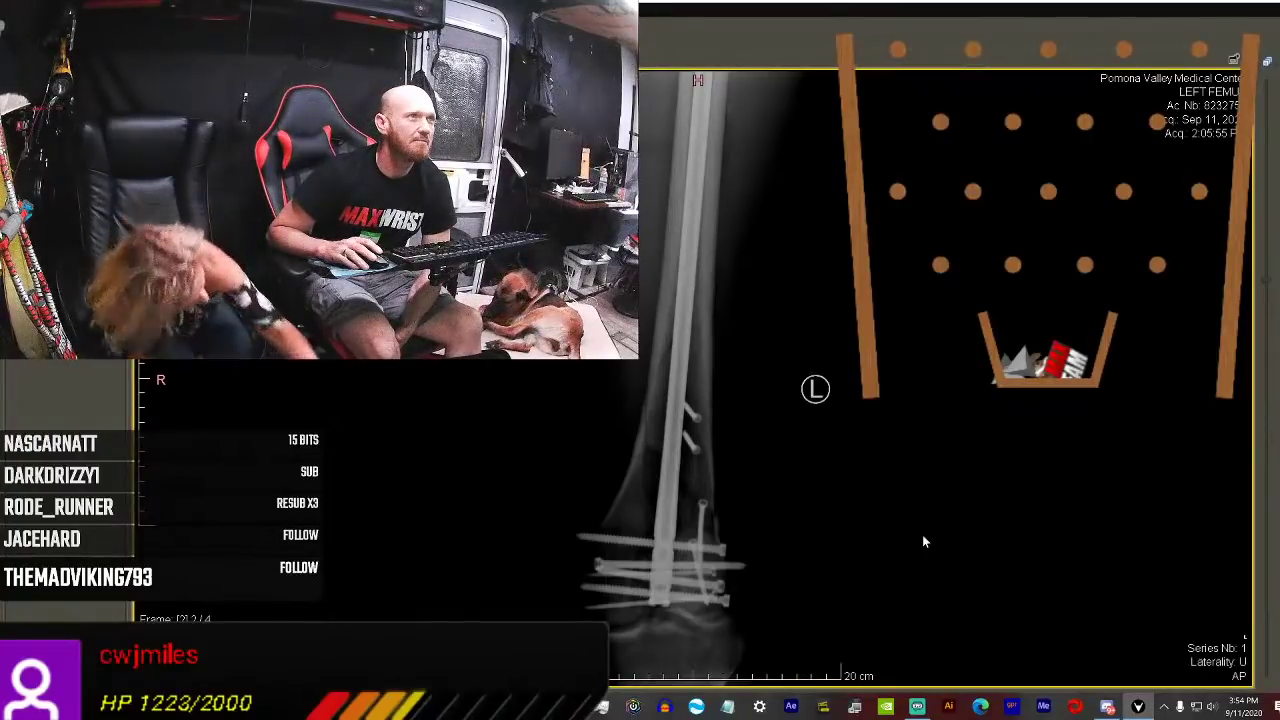
key(Down)
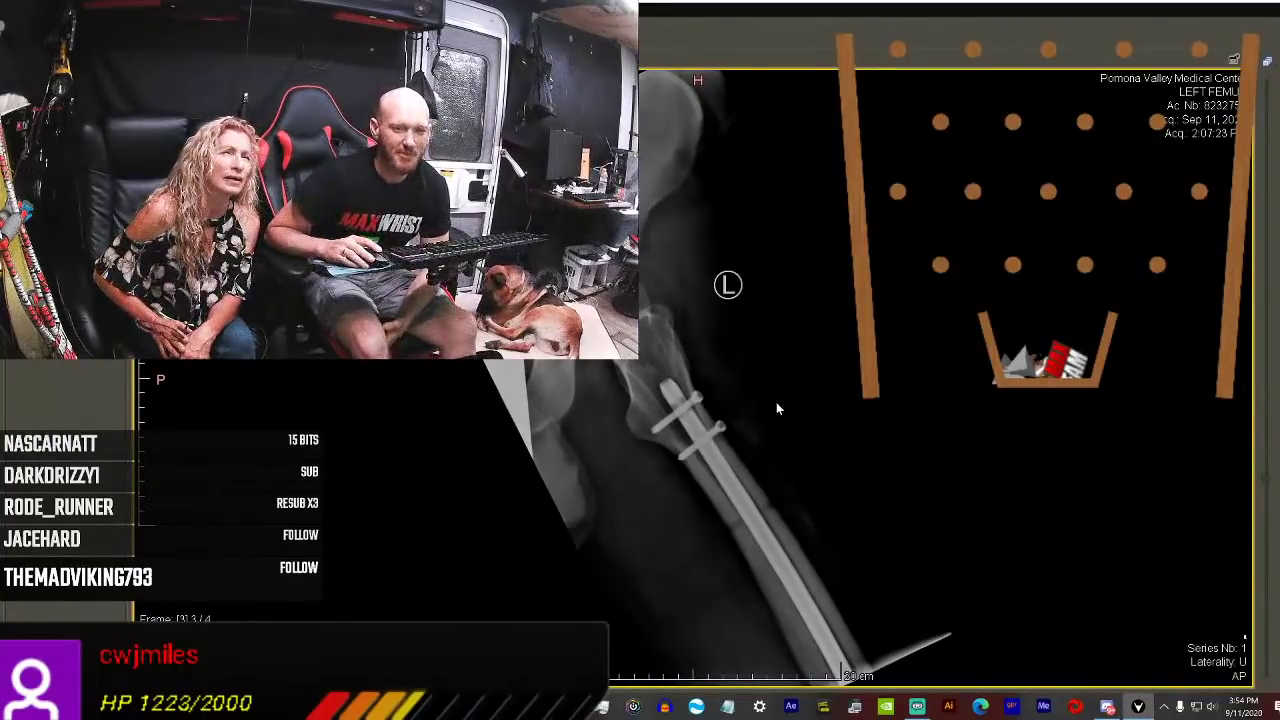
scroll(775, 402, down, 1)
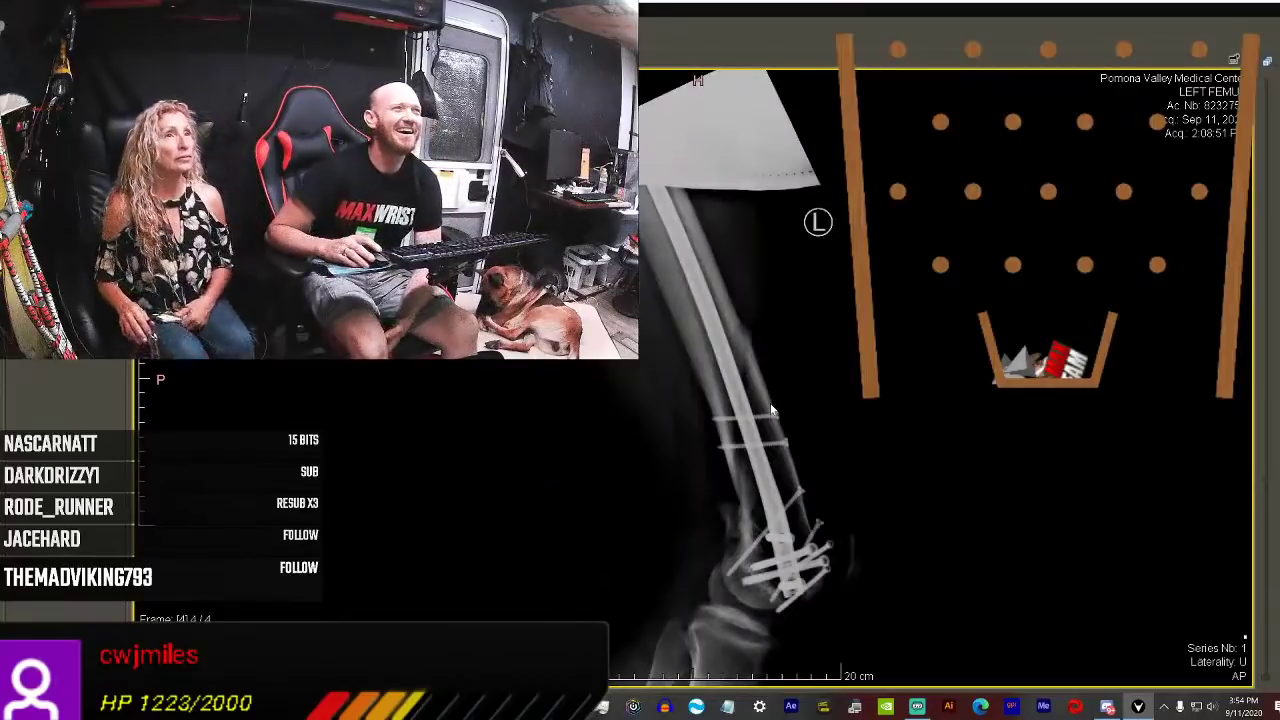
scroll(755, 408, up, 1)
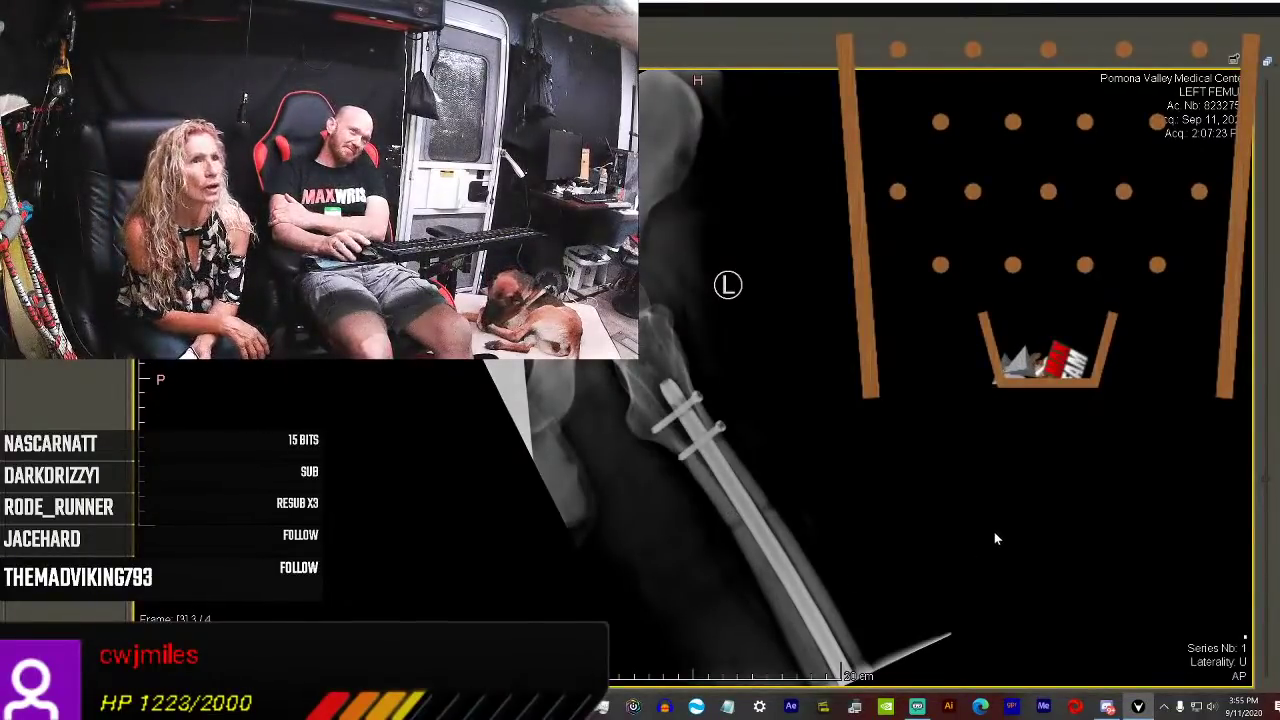
scroll(994, 532, down, 1)
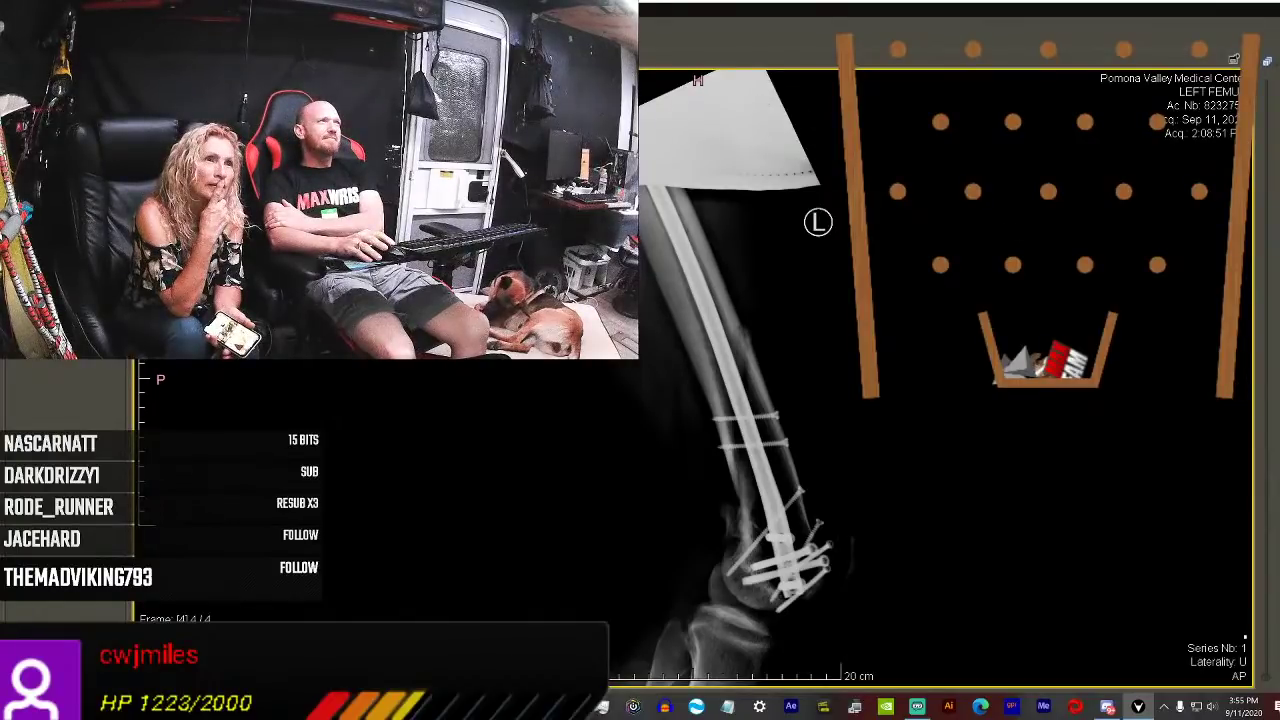
scroll(820, 400, up, 3)
Fine-tune the zoomed femur image's brightness and contrast with a short window/level drag.
drag(985, 537, 940, 565)
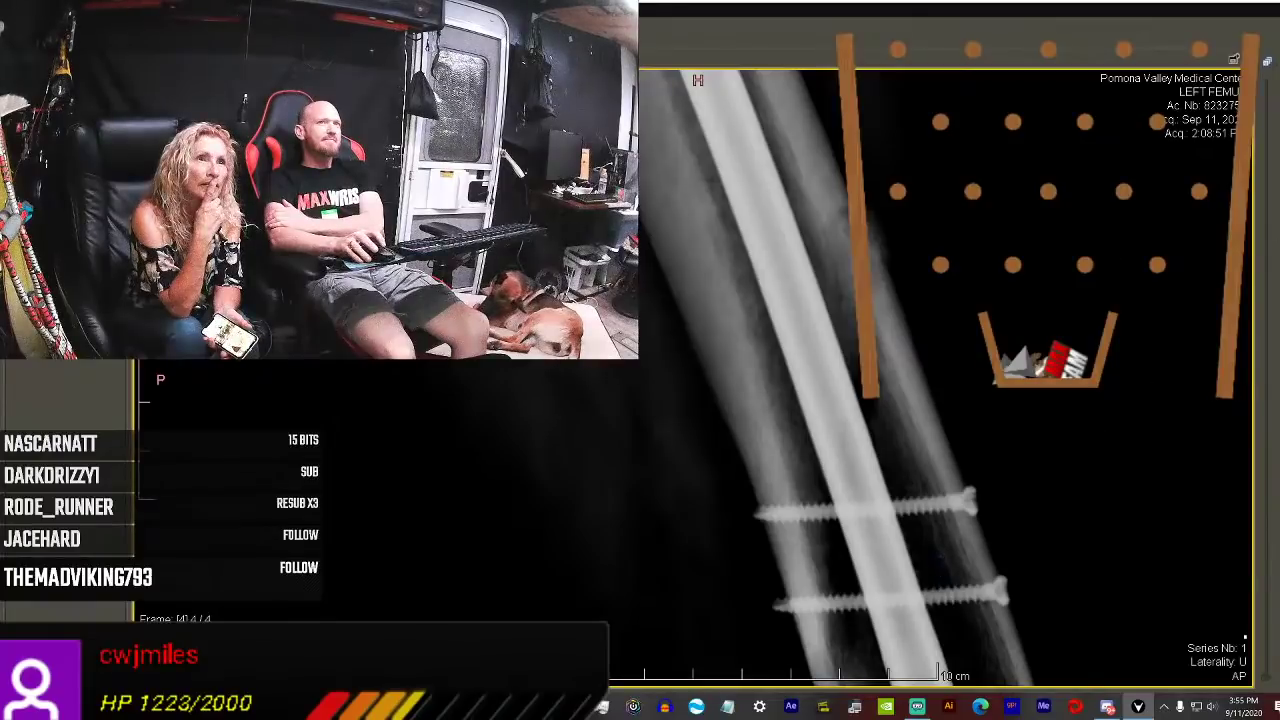
scroll(1260, 600, down, 1)
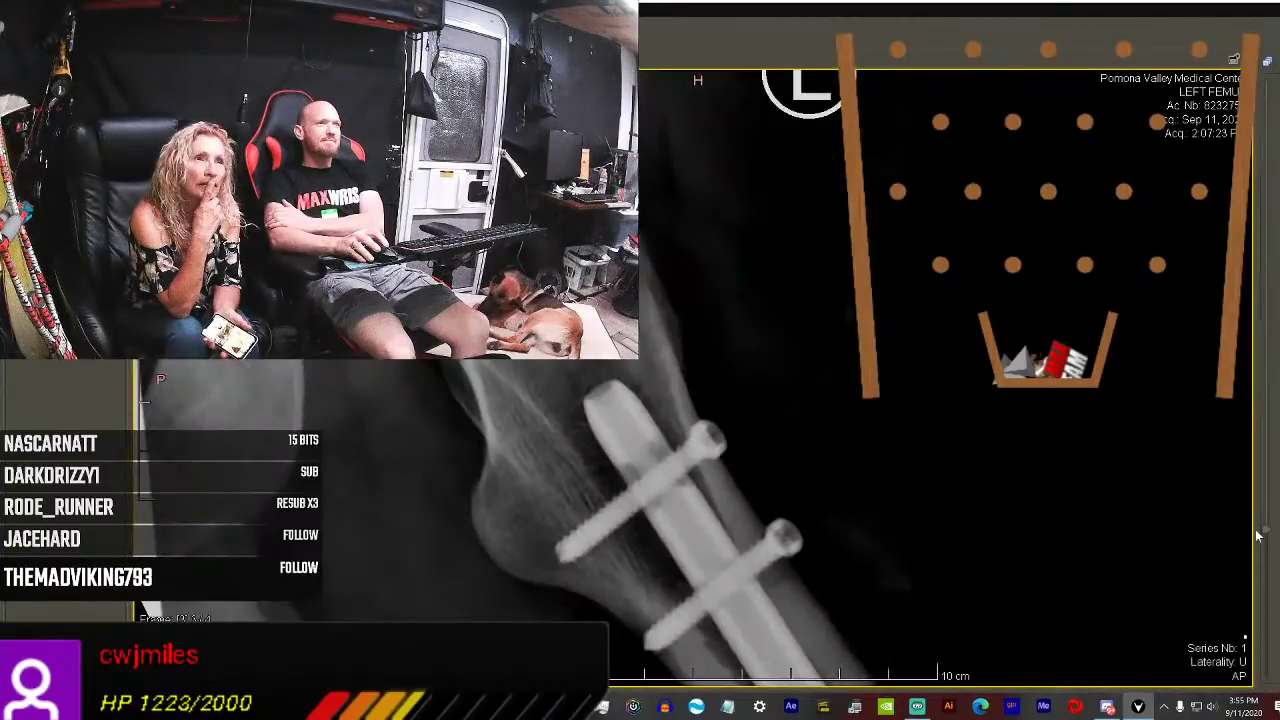
scroll(1257, 600, up, 1)
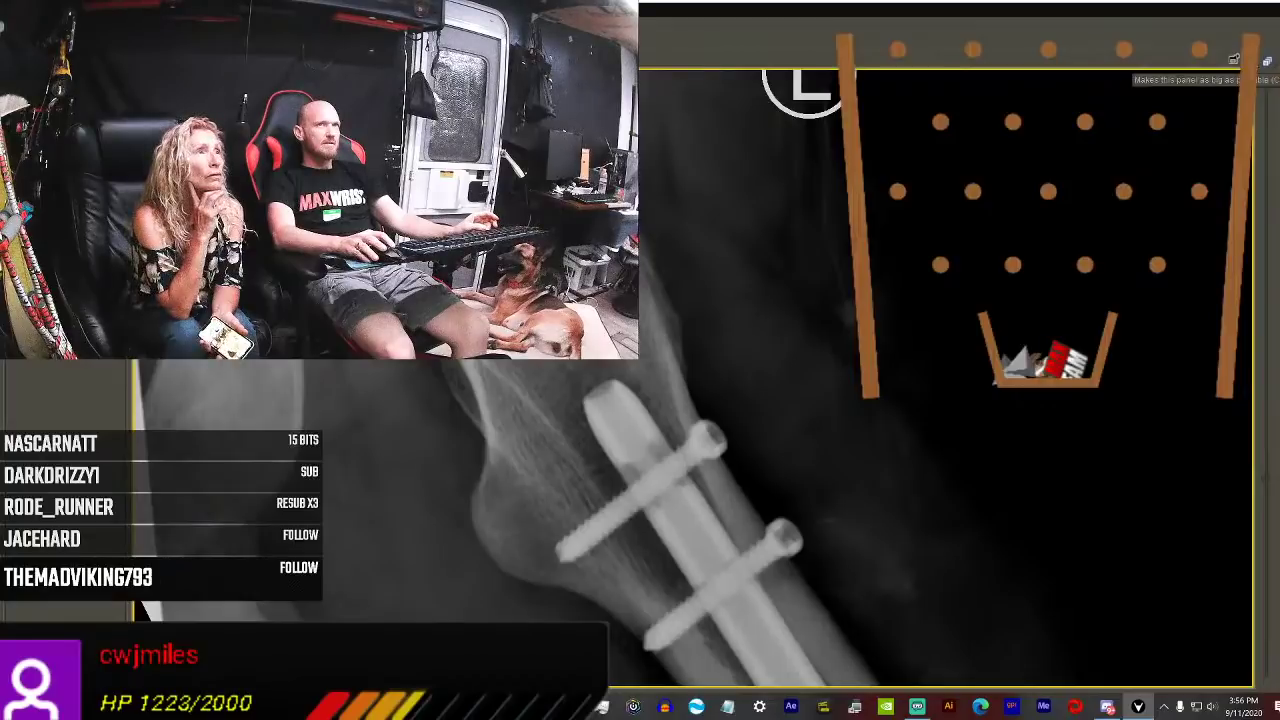
Maximize and clear the panel, then pick a panel-menu option to restore frame 1/4.
click(1235, 58)
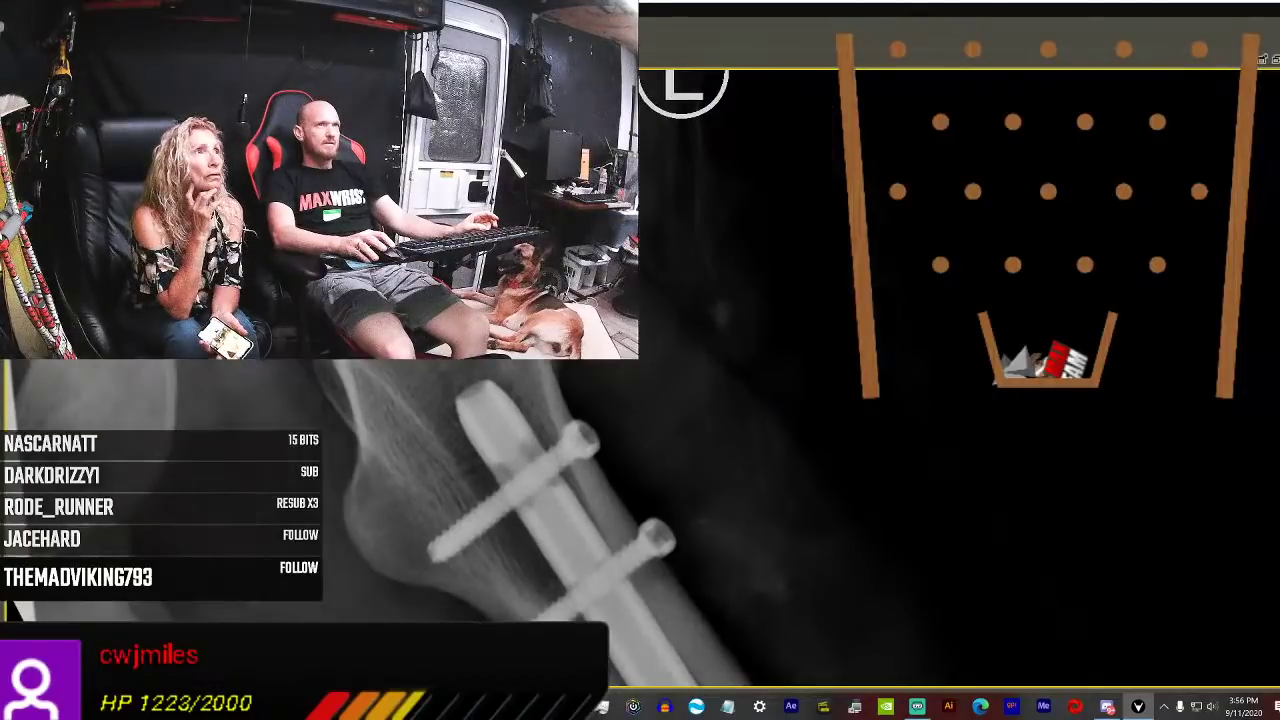
click(1265, 60)
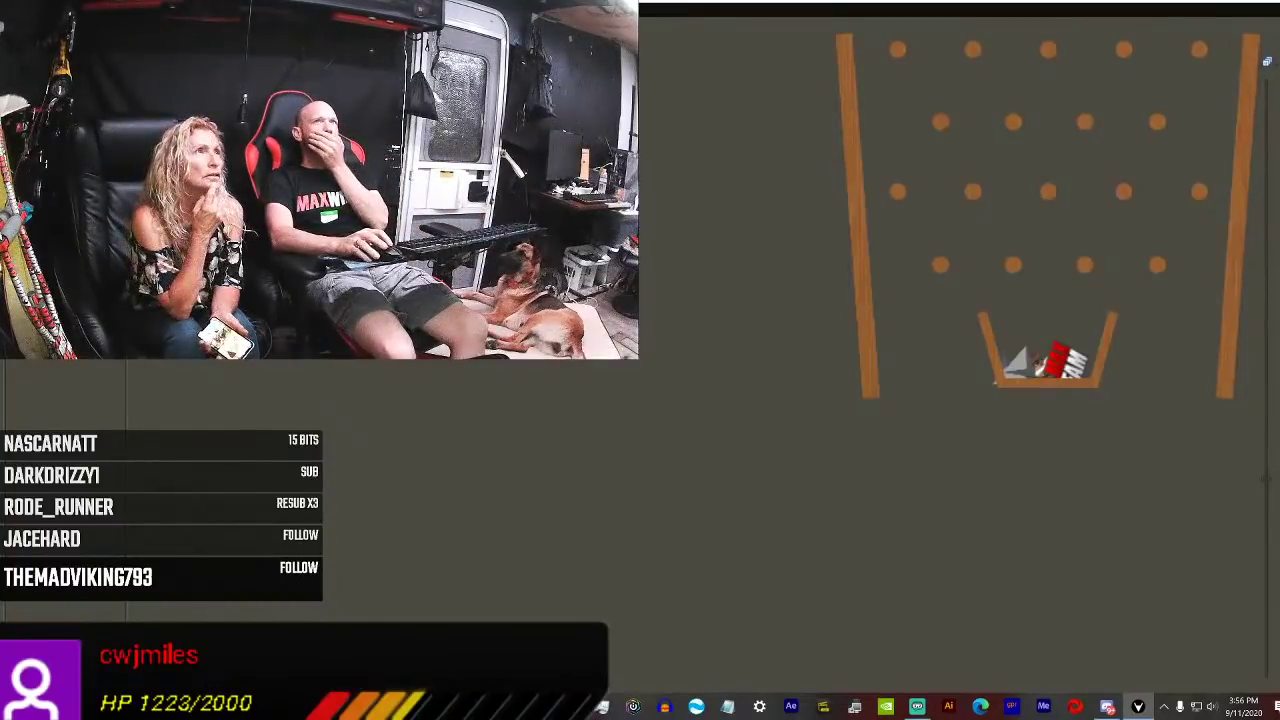
click(1264, 66)
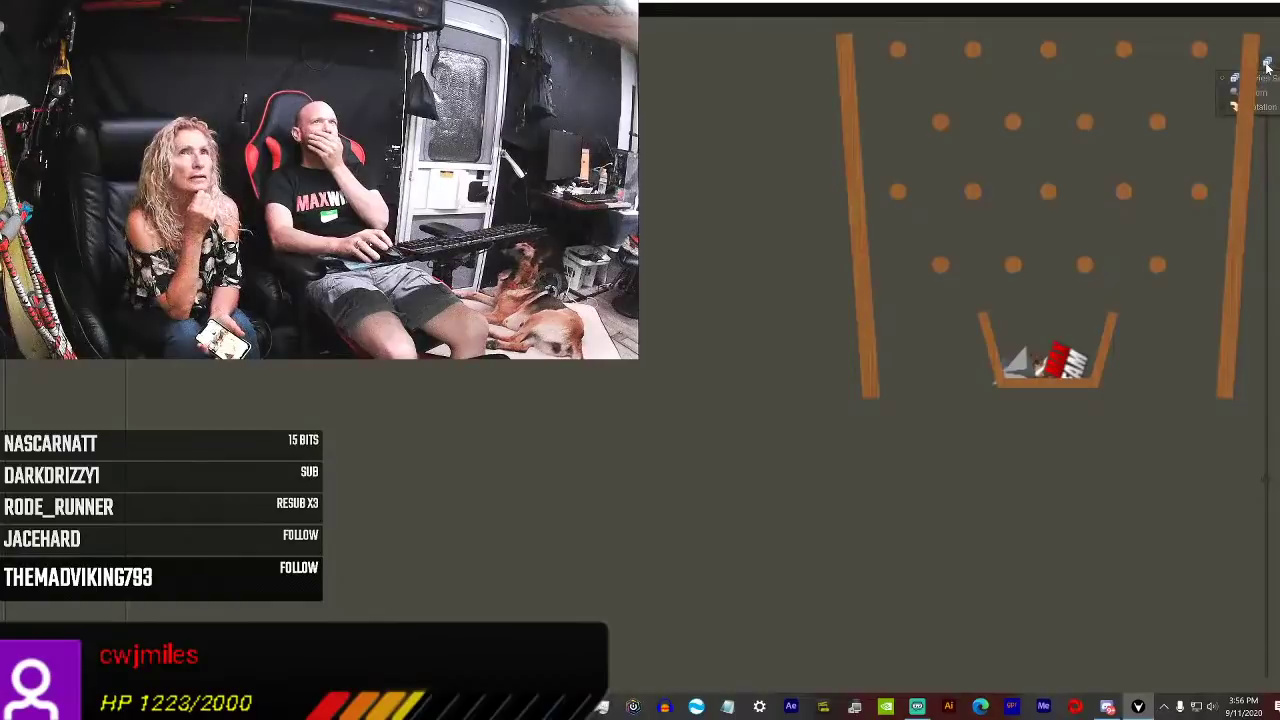
click(1262, 95)
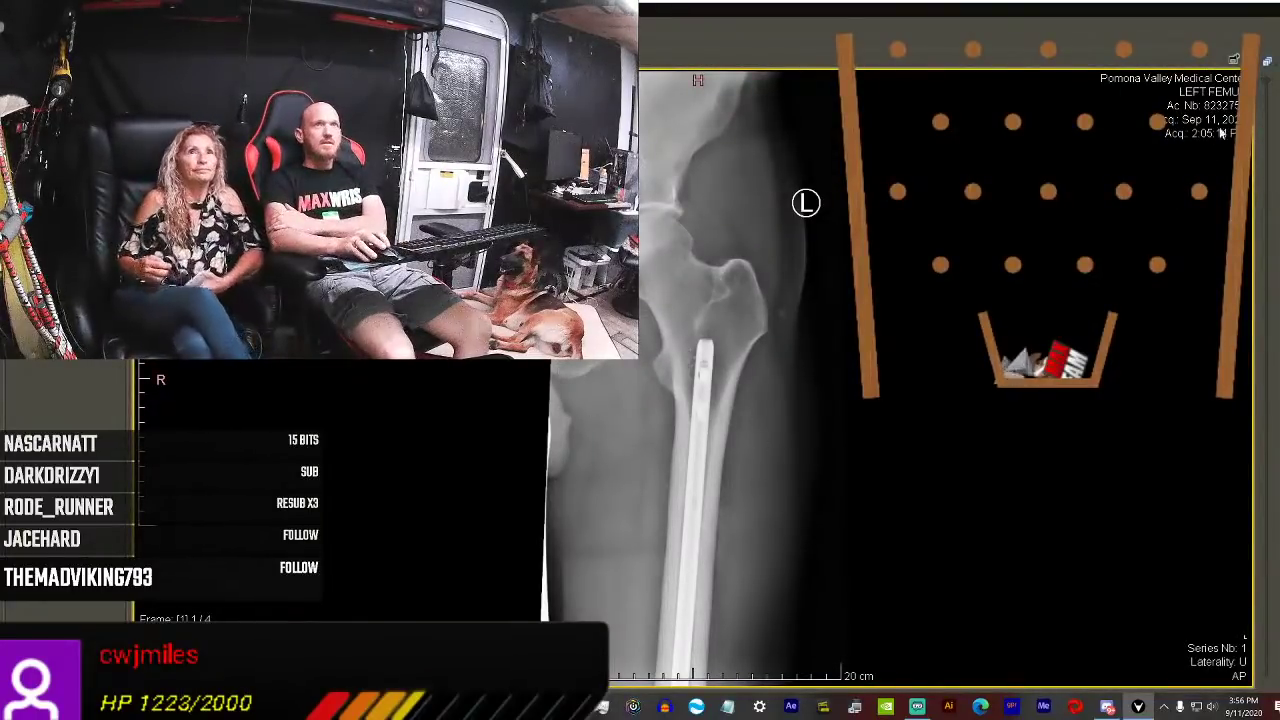
Select the zoom tool and magnify the rod's upper tip and screw holes.
click(1265, 65)
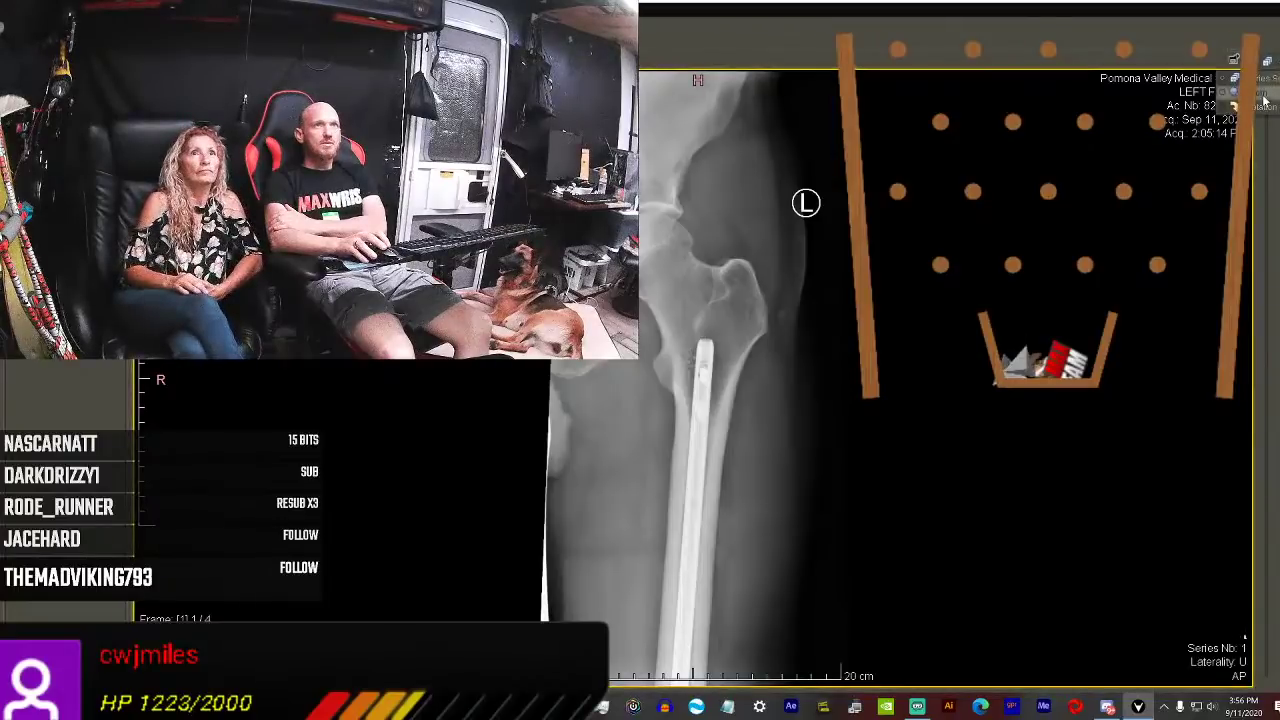
click(1235, 95)
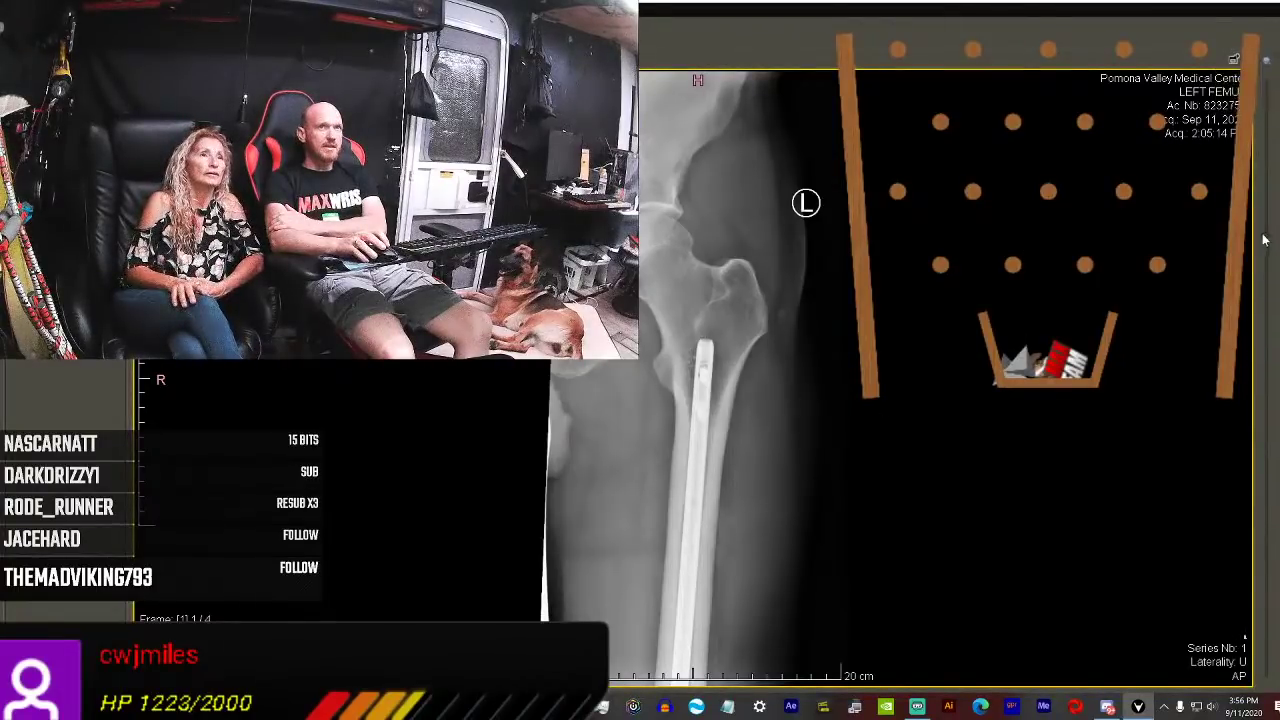
mouse_move(1265, 237)
mouse_down()
mouse_move(1236, 456)
mouse_move(1234, 376)
mouse_up()
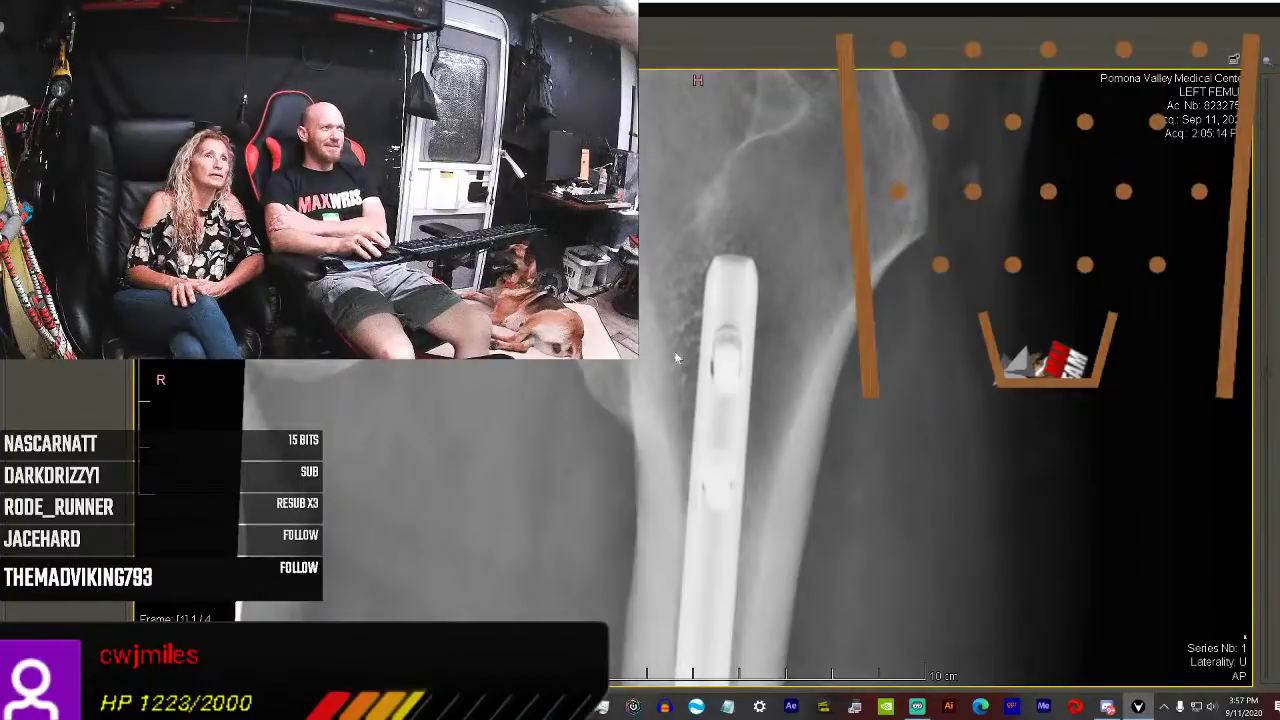
scroll(684, 339, down, 1)
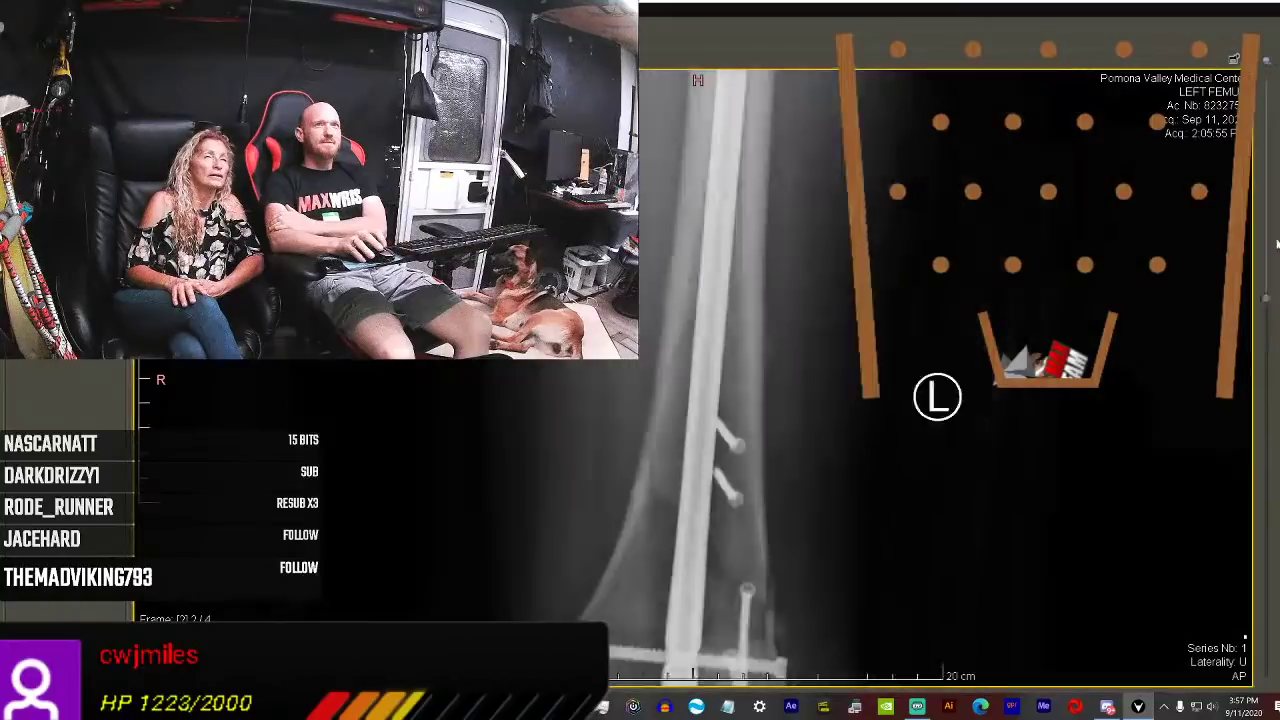
scroll(1273, 205, down, 2)
scroll(1270, 230, up, 6)
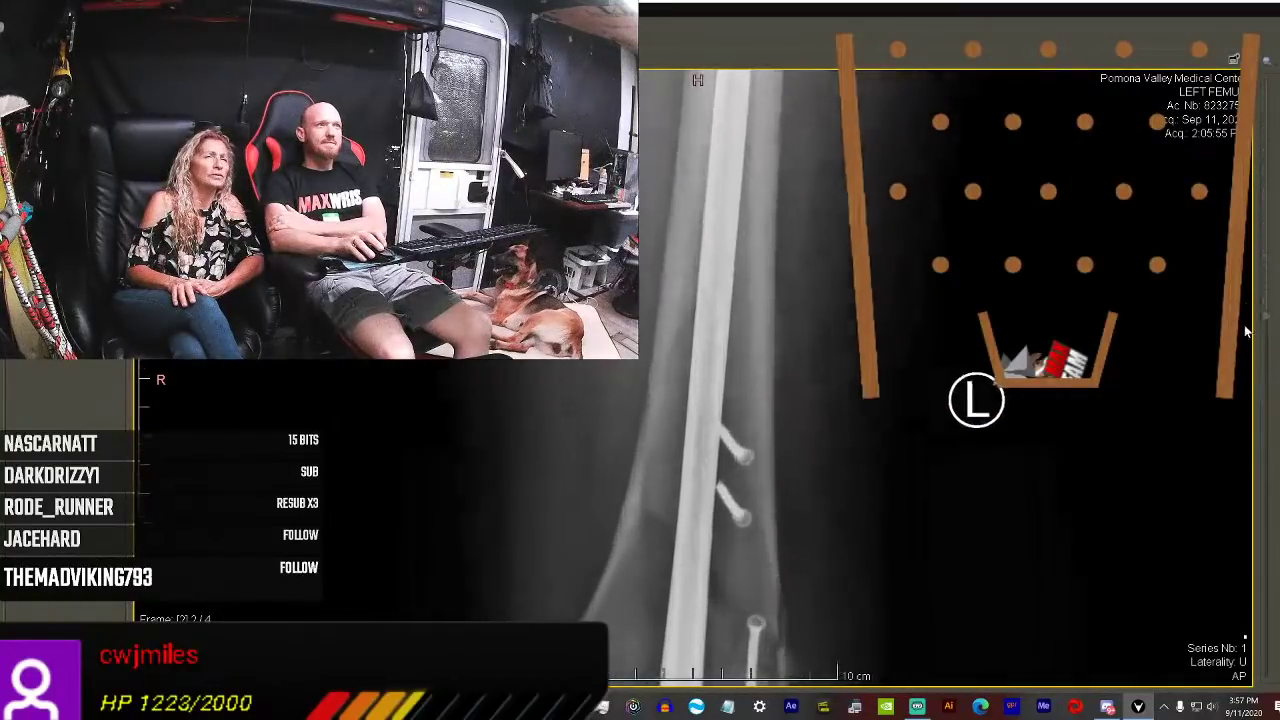
scroll(1100, 300, up, 4)
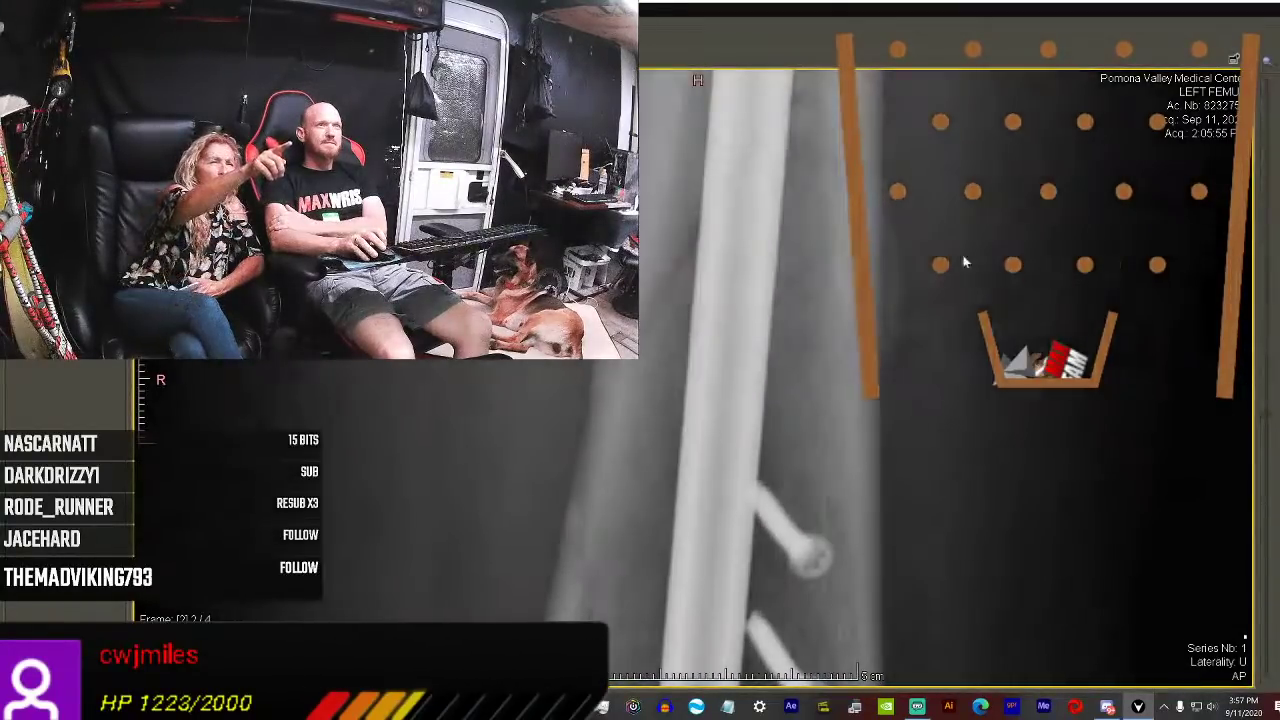
scroll(1257, 337, down, 2)
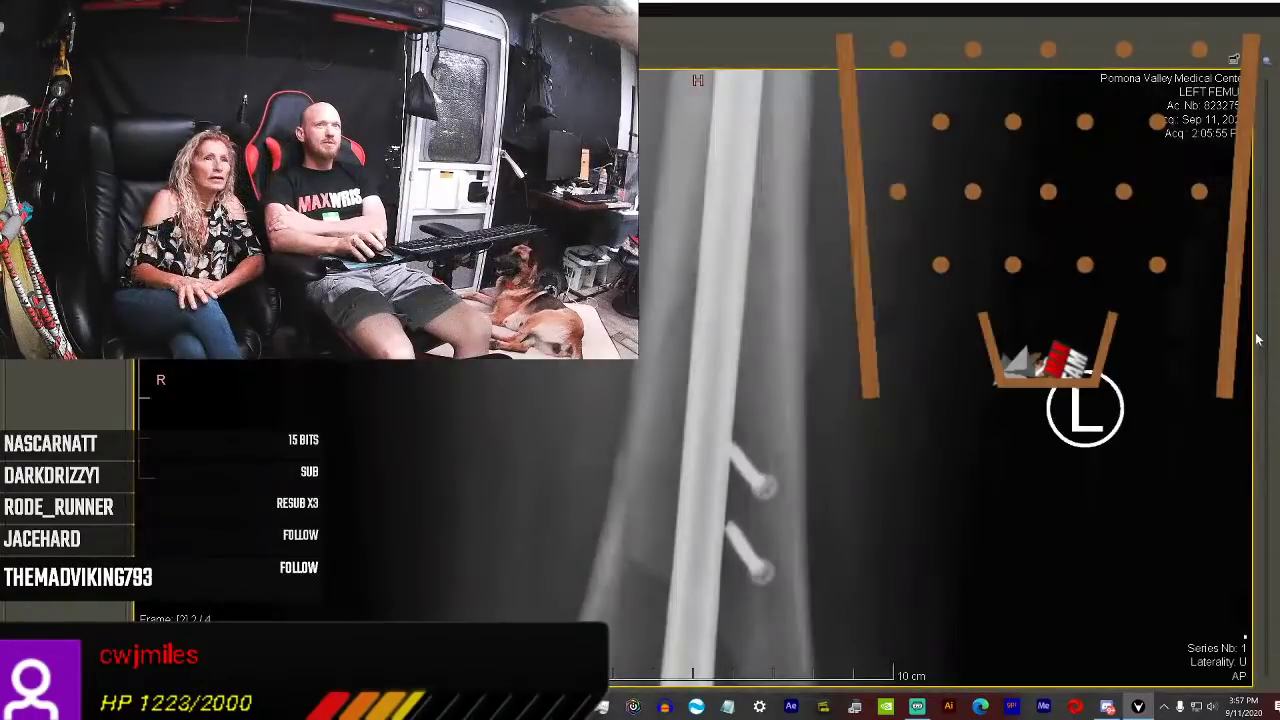
scroll(1268, 370, down, 3)
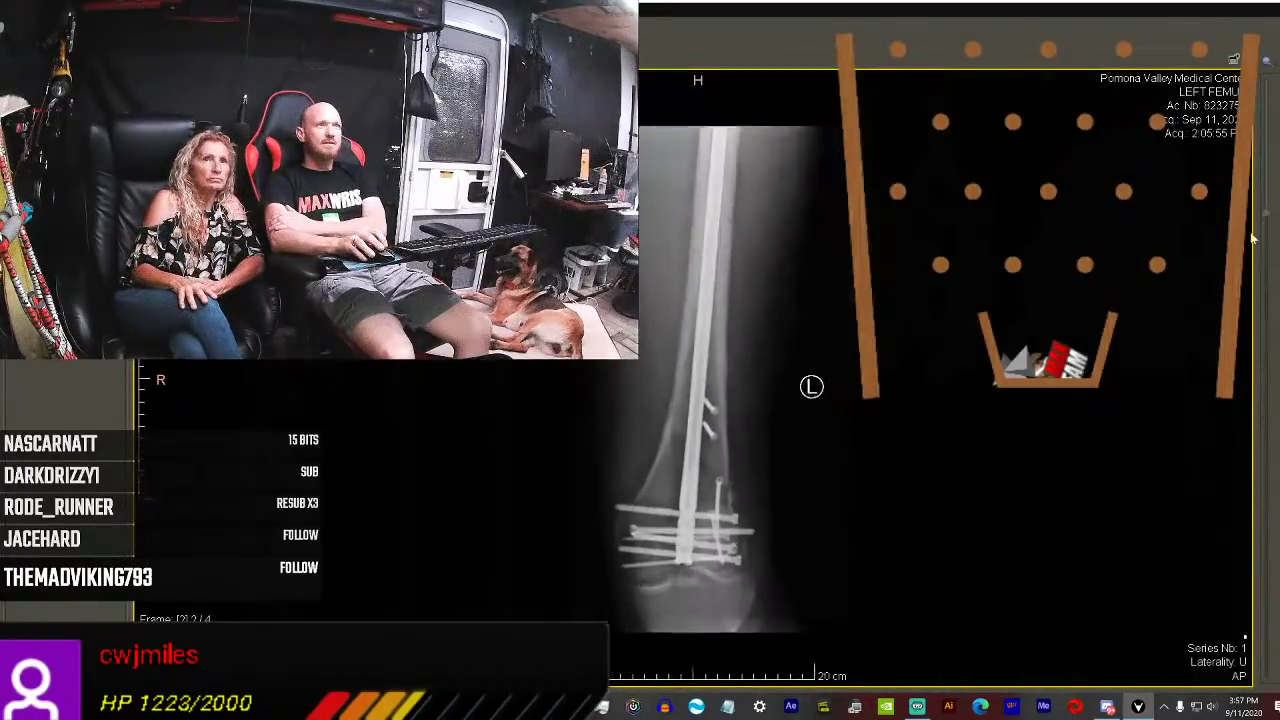
scroll(1260, 300, up, 2)
scroll(1250, 300, up, 4)
scroll(1258, 360, up, 3)
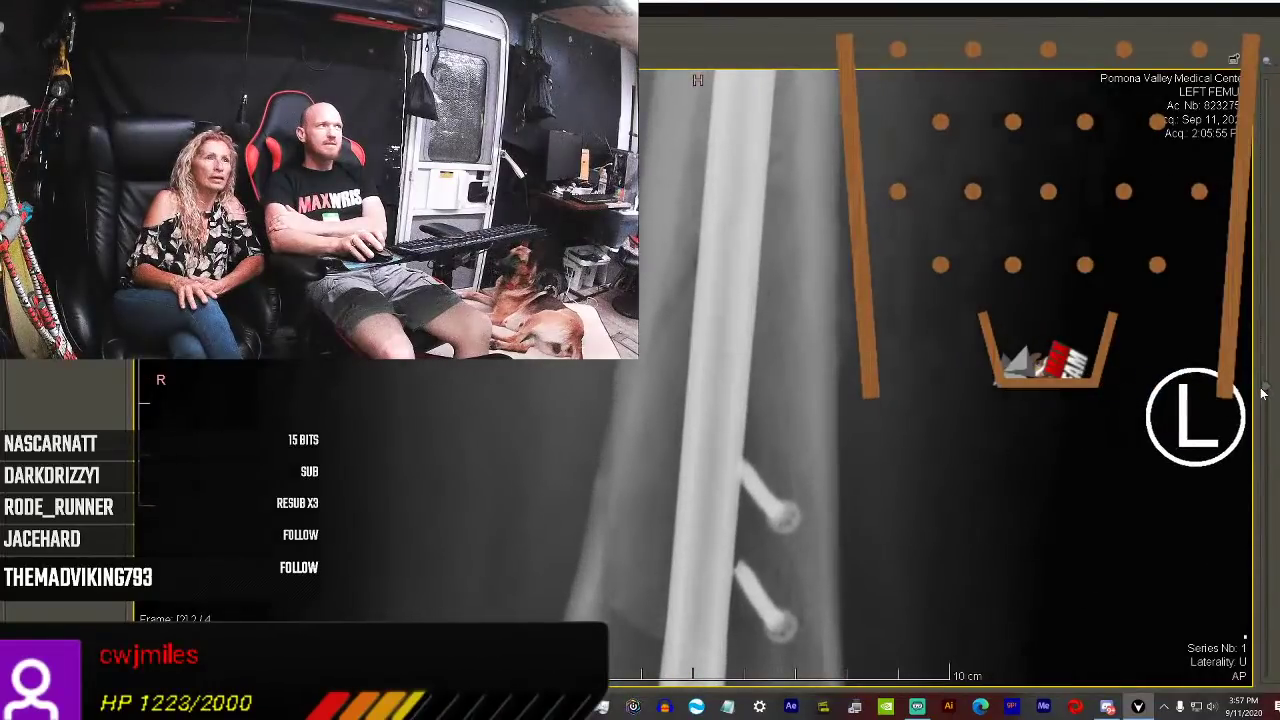
scroll(1261, 388, down, 3)
scroll(1246, 365, up, 3)
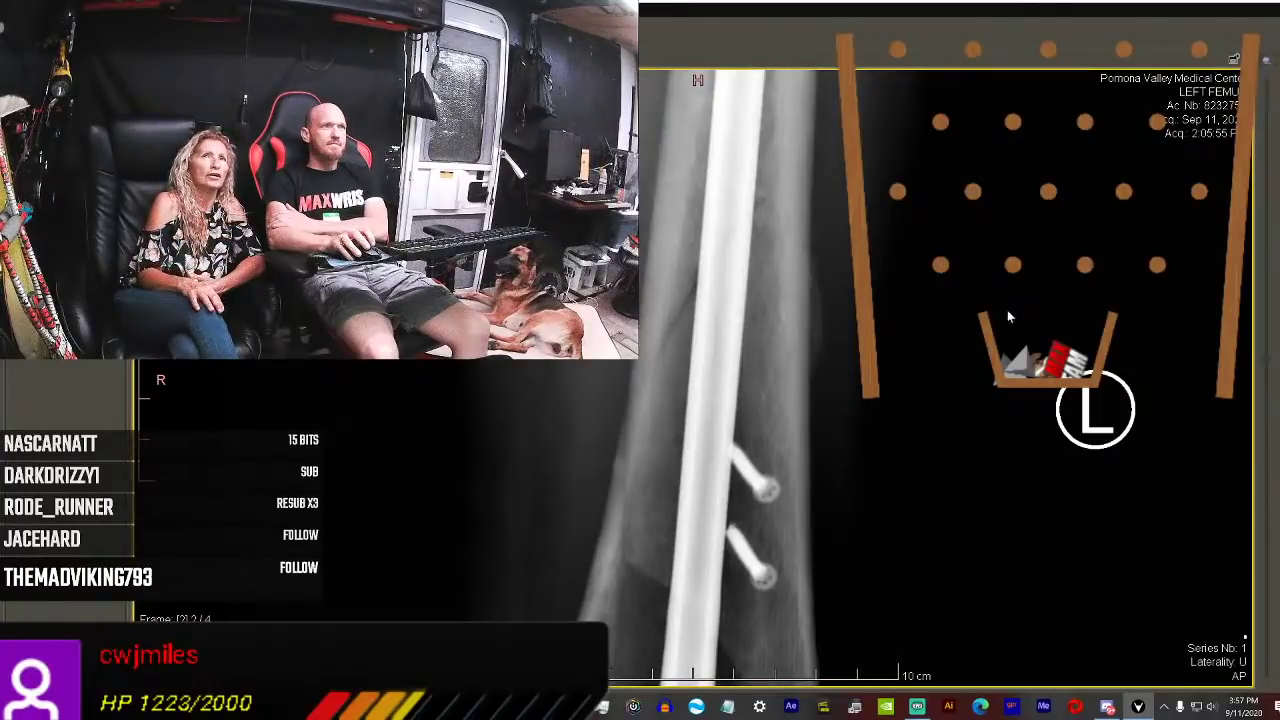
Change the femur X-ray's contrast with a vertical window/level drag.
drag(775, 402, 775, 533)
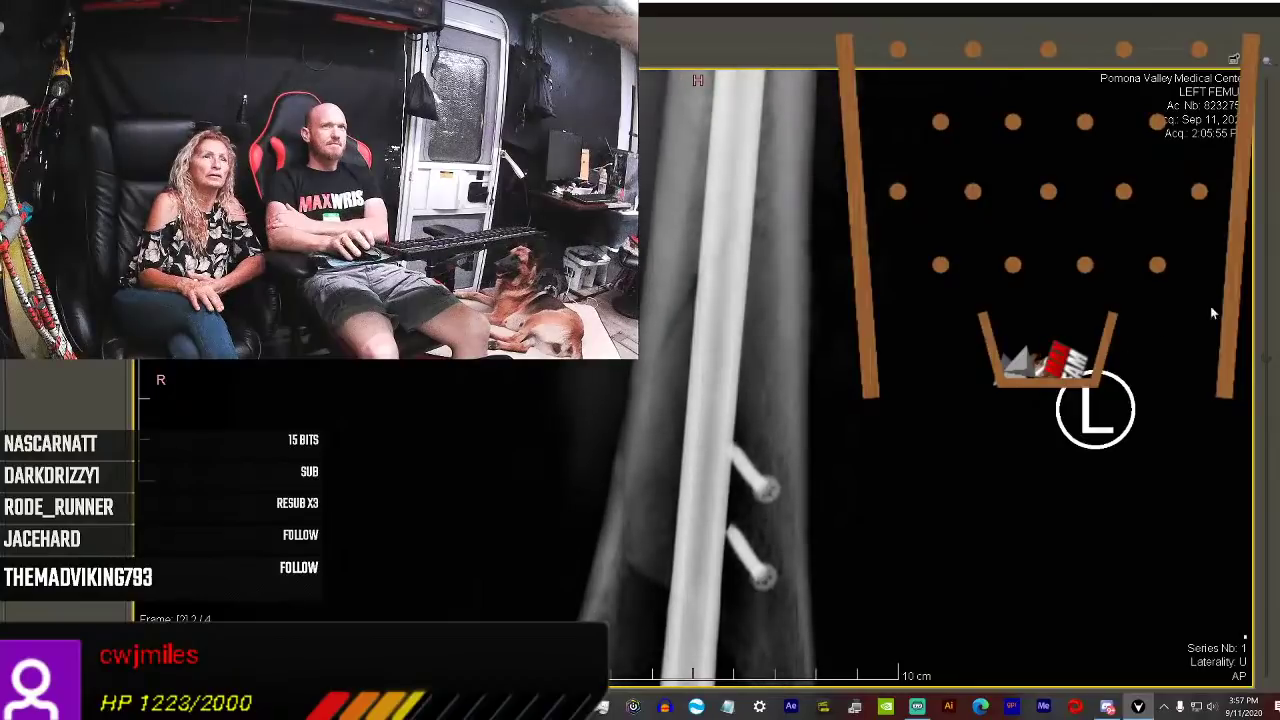
scroll(1100, 400, up, 5)
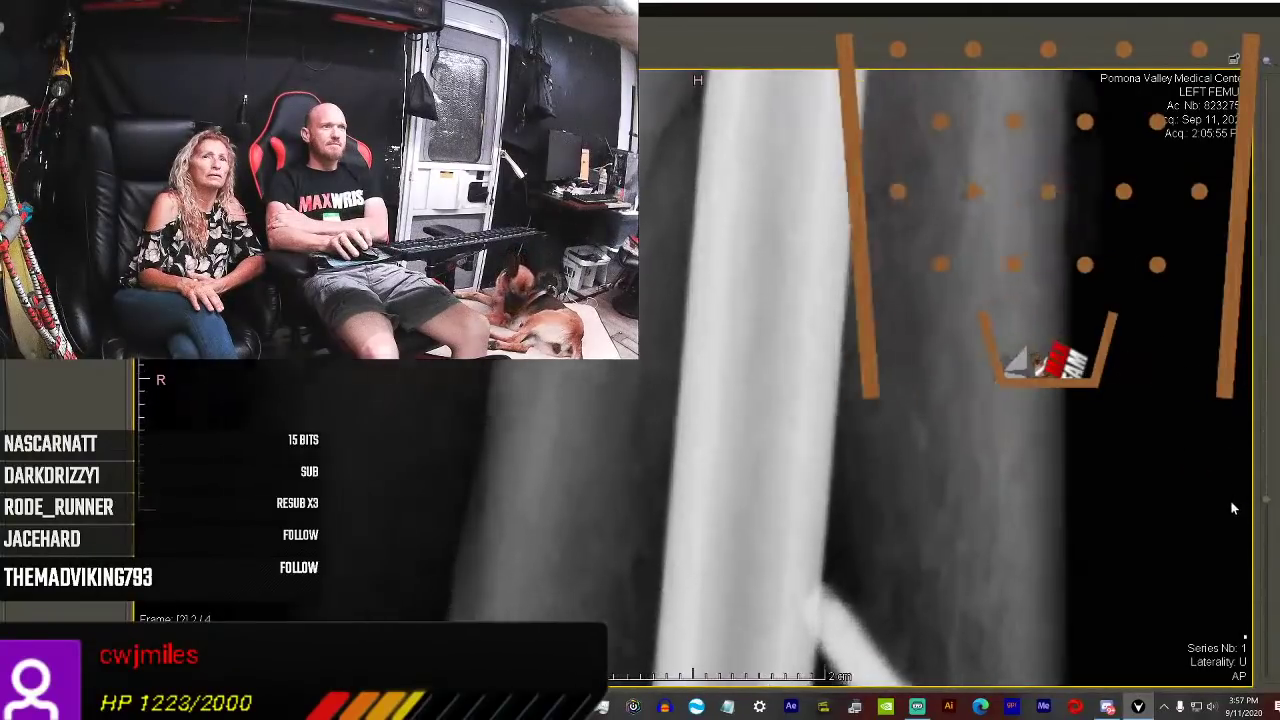
scroll(1100, 400, down, 5)
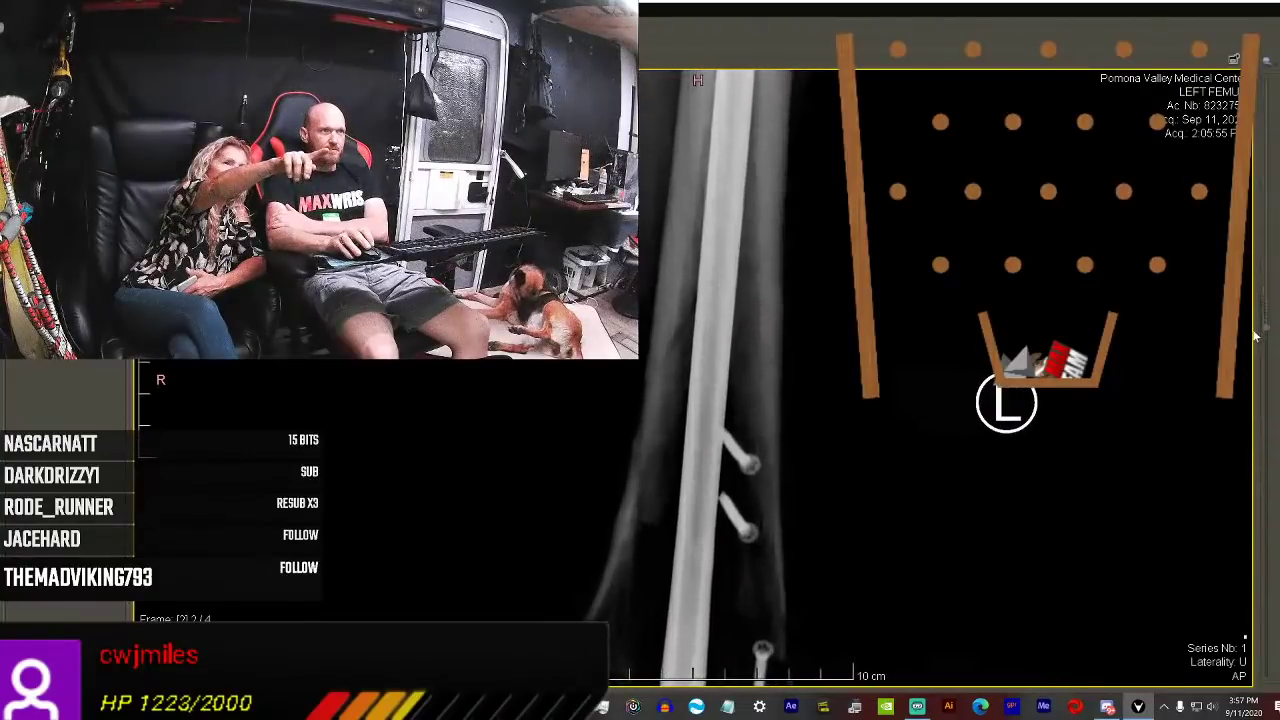
scroll(1255, 335, down, 5)
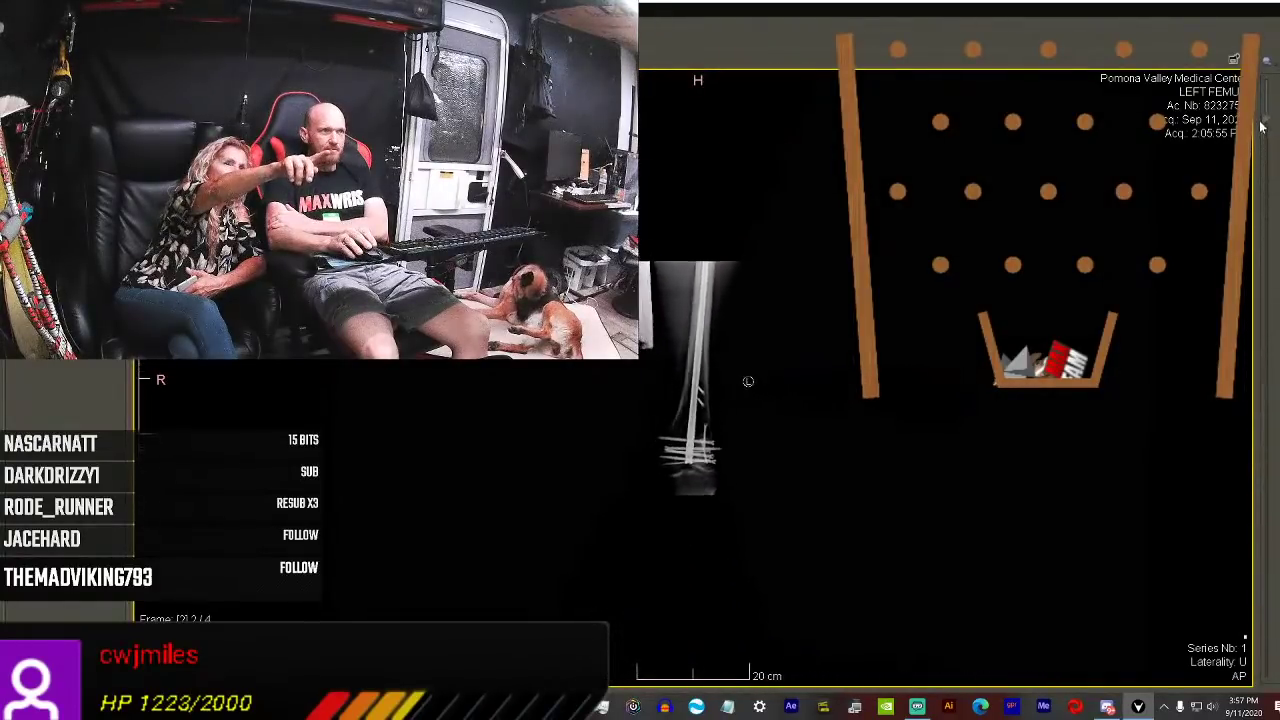
scroll(1262, 150, up, 5)
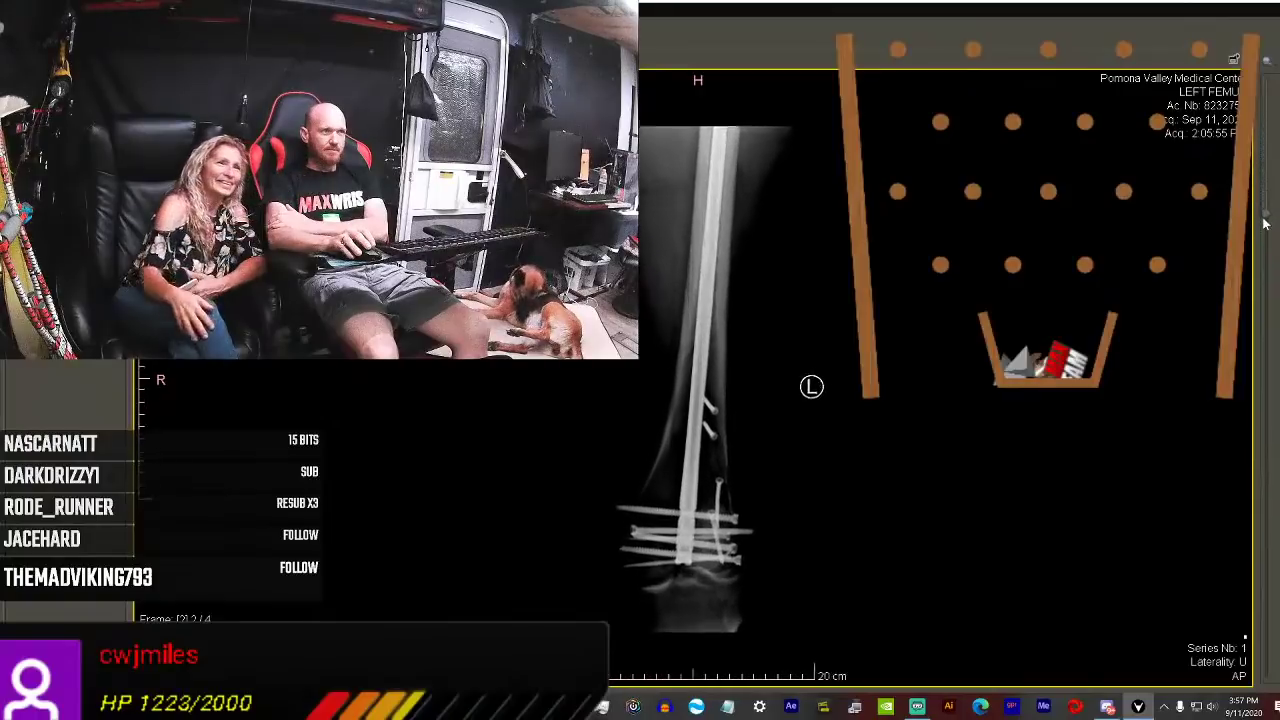
scroll(1264, 225, up, 3)
scroll(1264, 250, up, 3)
scroll(1264, 268, up, 2)
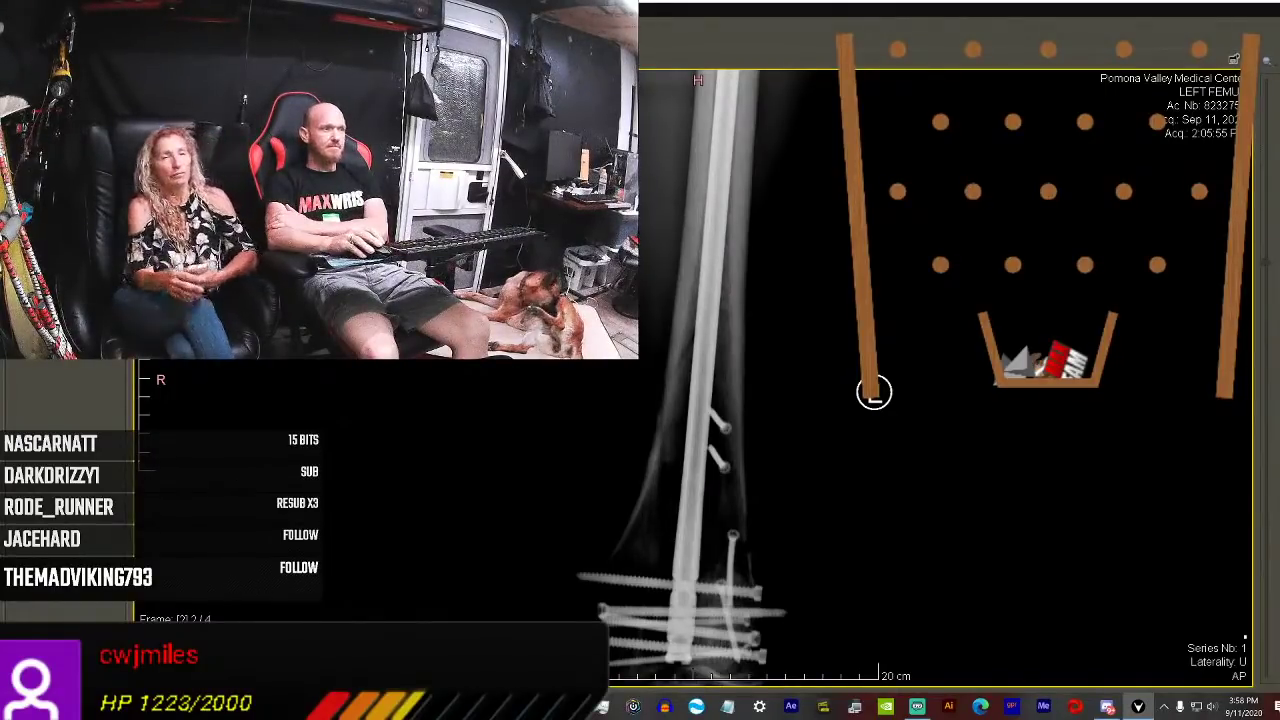
Advance two images to frame 4/4 and zoom in on it slightly.
key(Right)
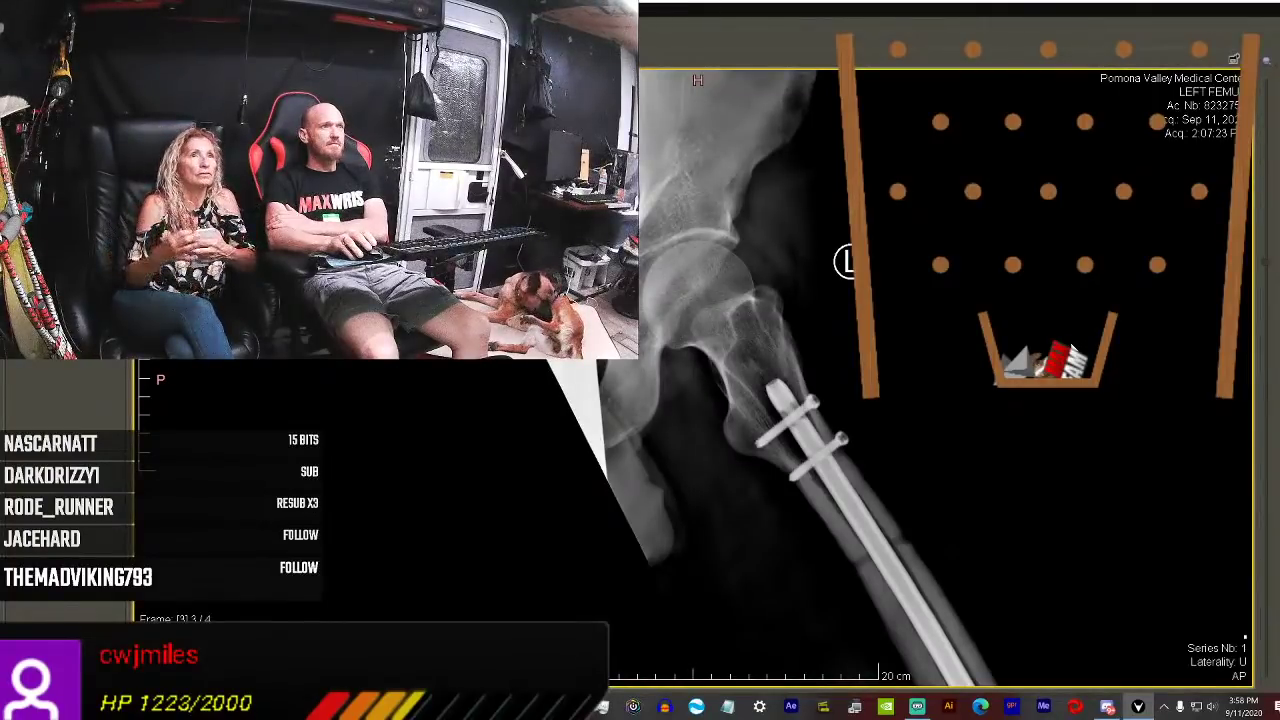
key(Right)
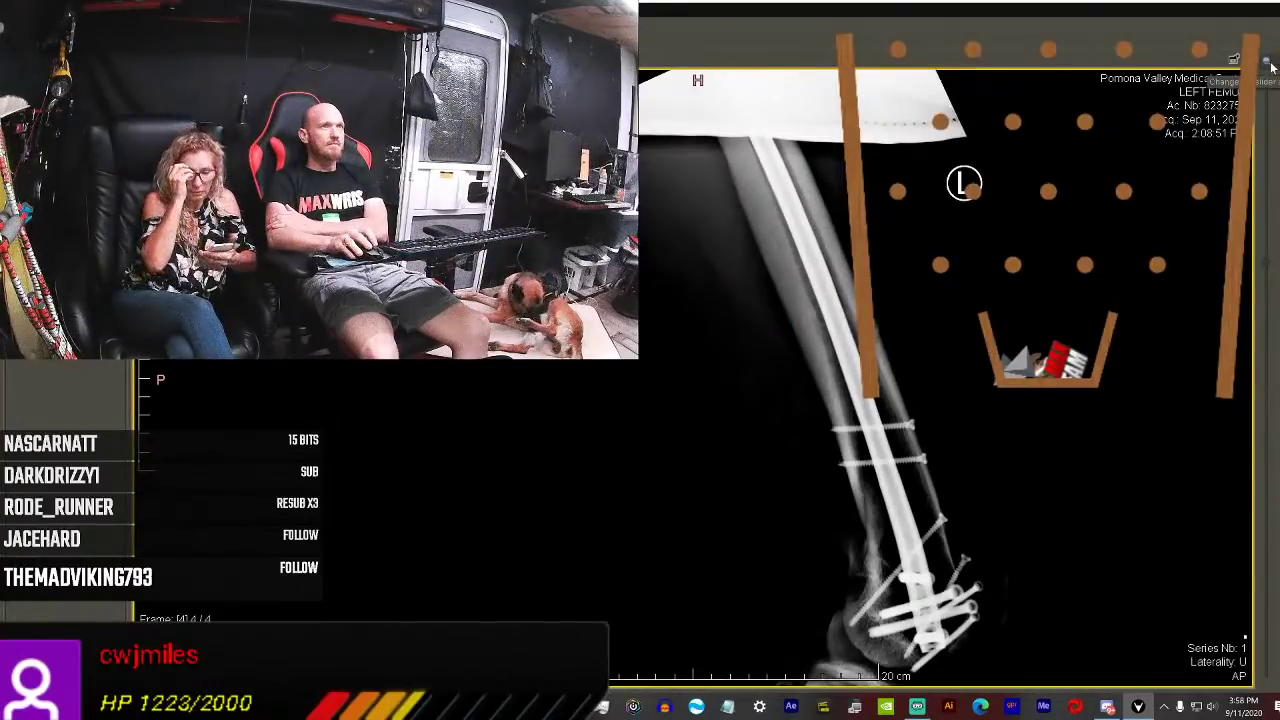
click(1270, 65)
key(Escape)
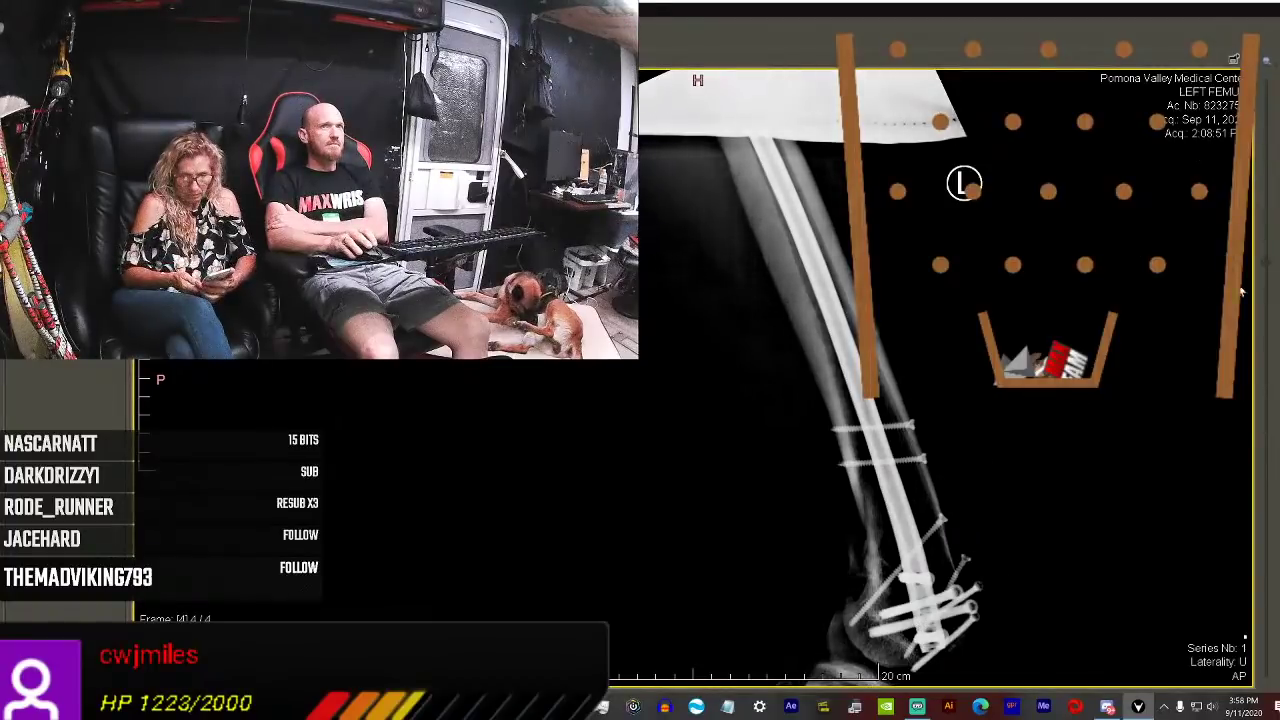
mouse_move(1265, 268)
mouse_down()
mouse_move(1268, 293)
mouse_move(1258, 280)
mouse_up()
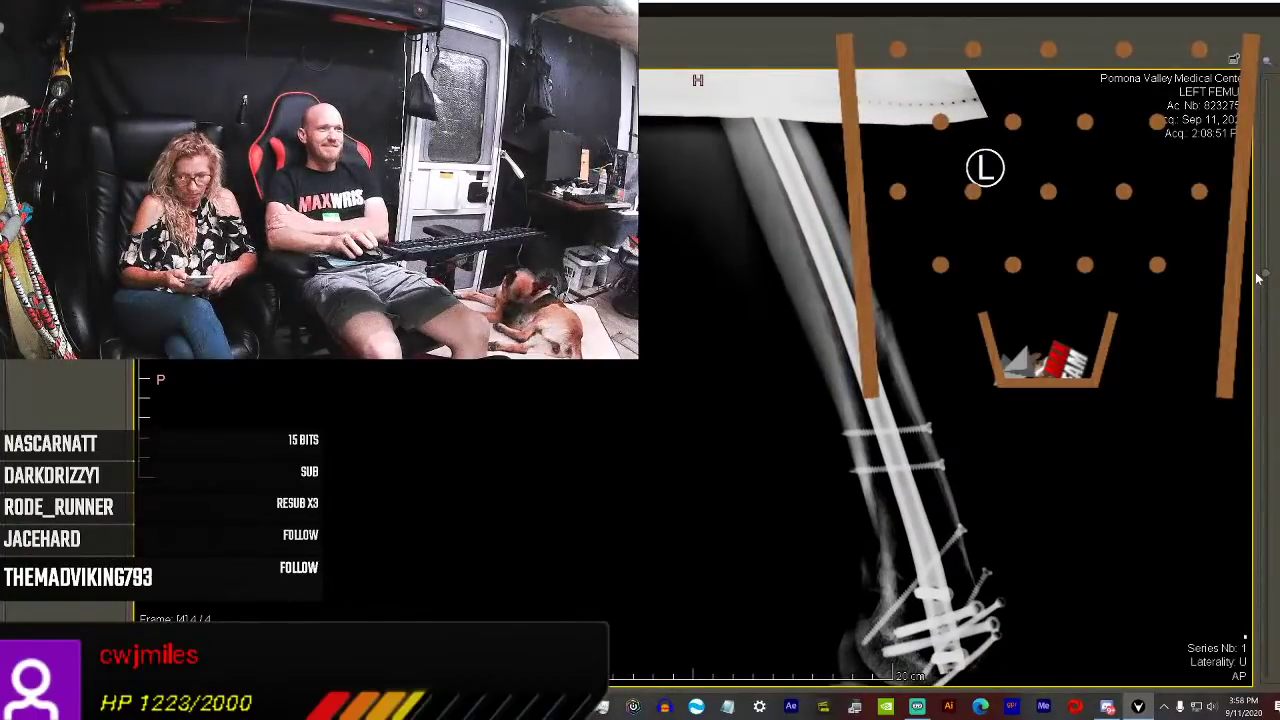
Pan frame 4's X-ray to centre the rod and its two locking screws.
drag(1258, 280, 1259, 285)
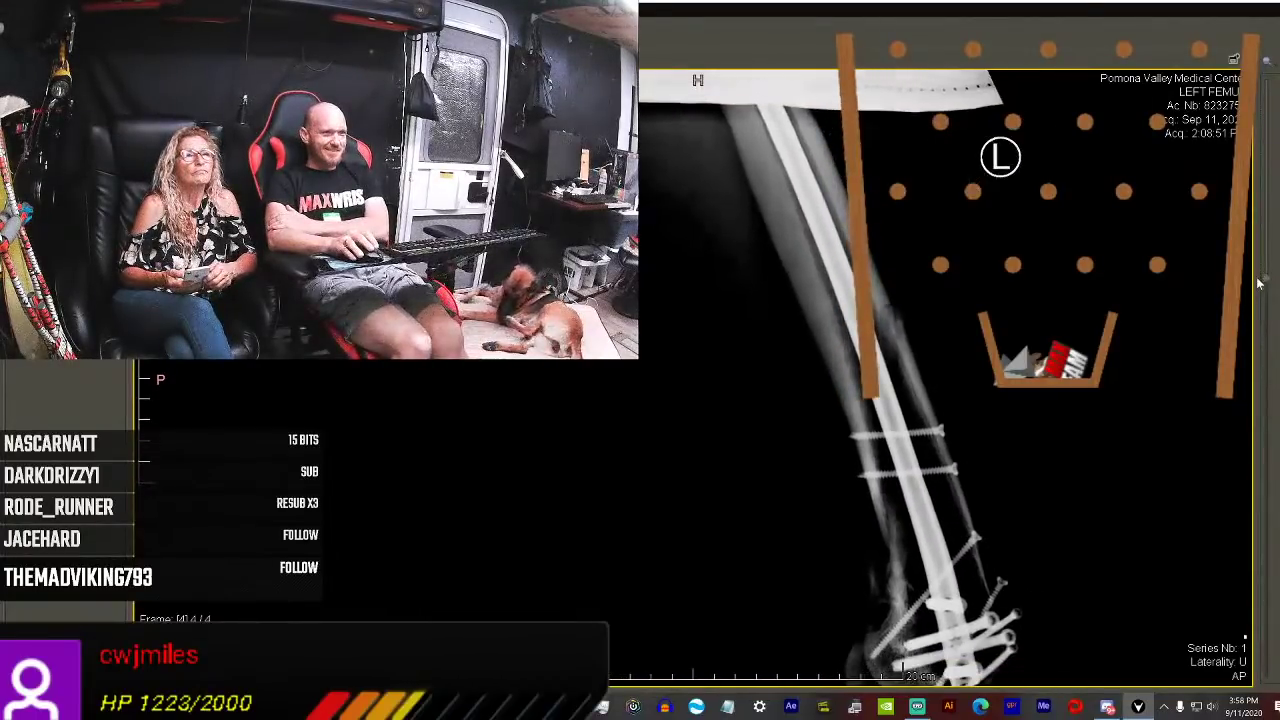
drag(1258, 283, 1260, 262)
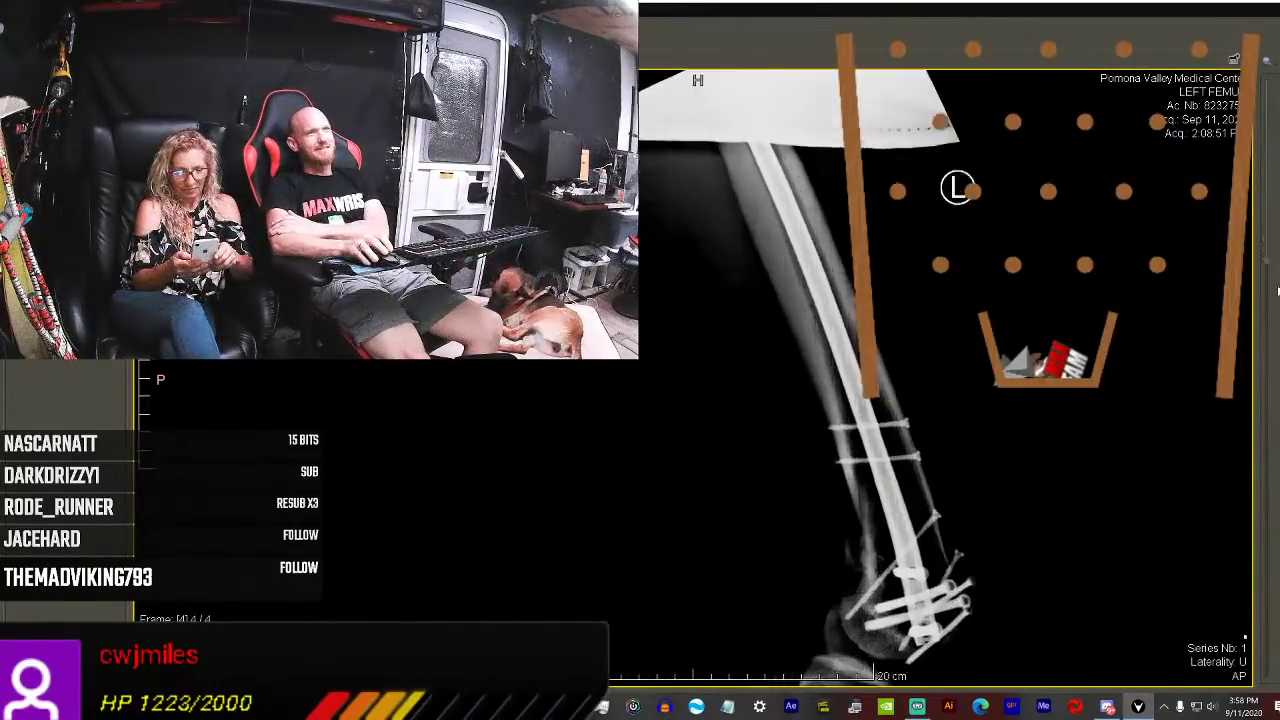
scroll(1270, 260, up, 5)
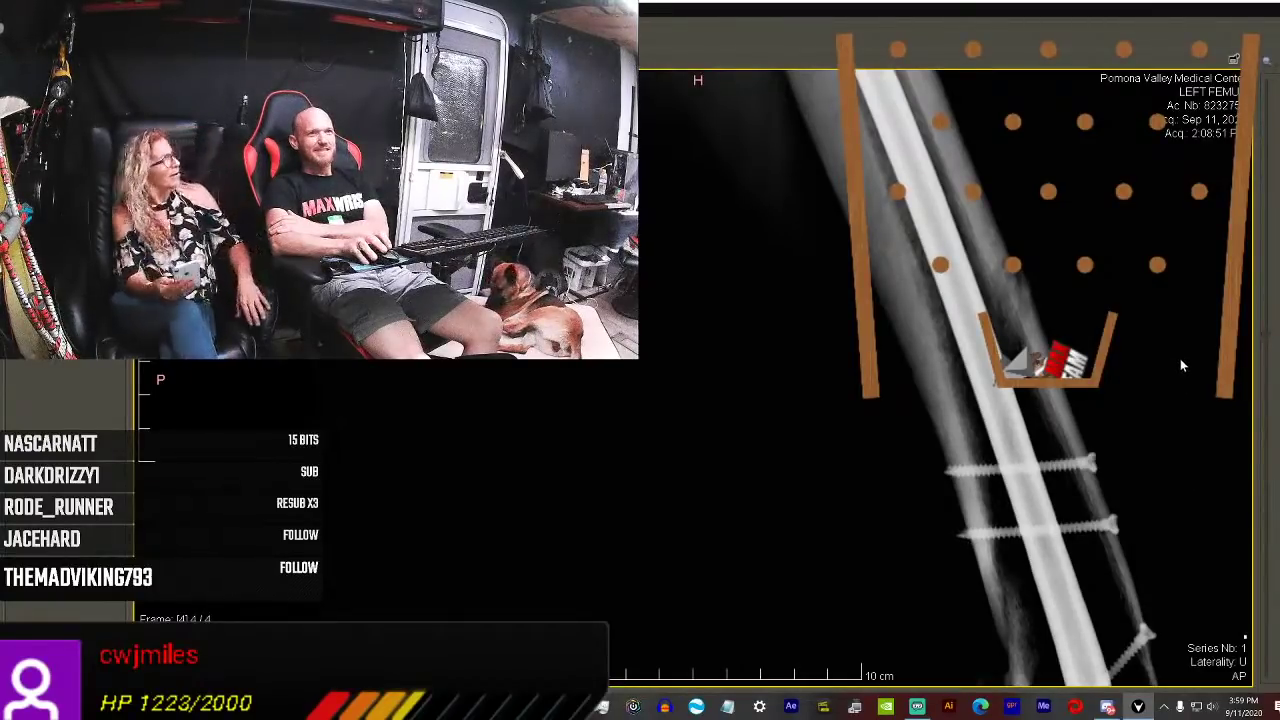
Re-zoom onto the femur shaft, switch images, and rotate the rod near-horizontal.
mouse_move(1258, 232)
mouse_down()
mouse_move(1262, 388)
mouse_move(1210, 270)
mouse_up()
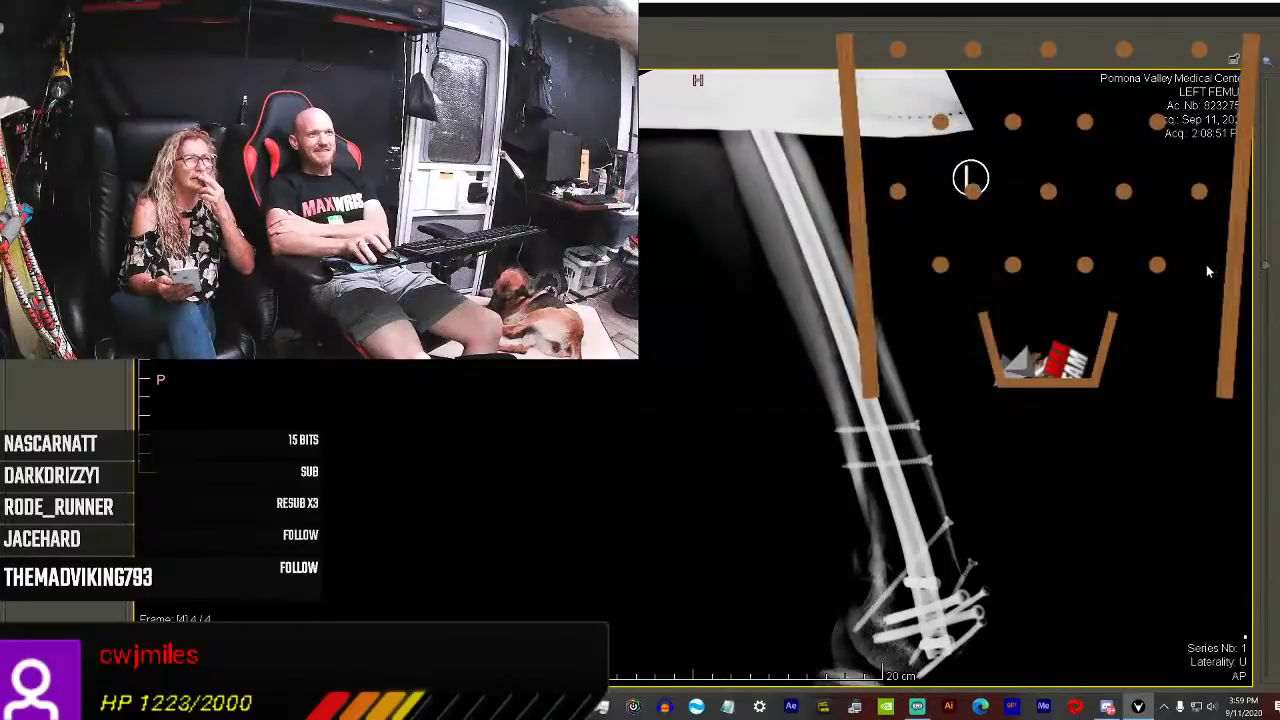
mouse_move(1196, 264)
mouse_down()
mouse_move(1158, 316)
mouse_move(958, 345)
mouse_up()
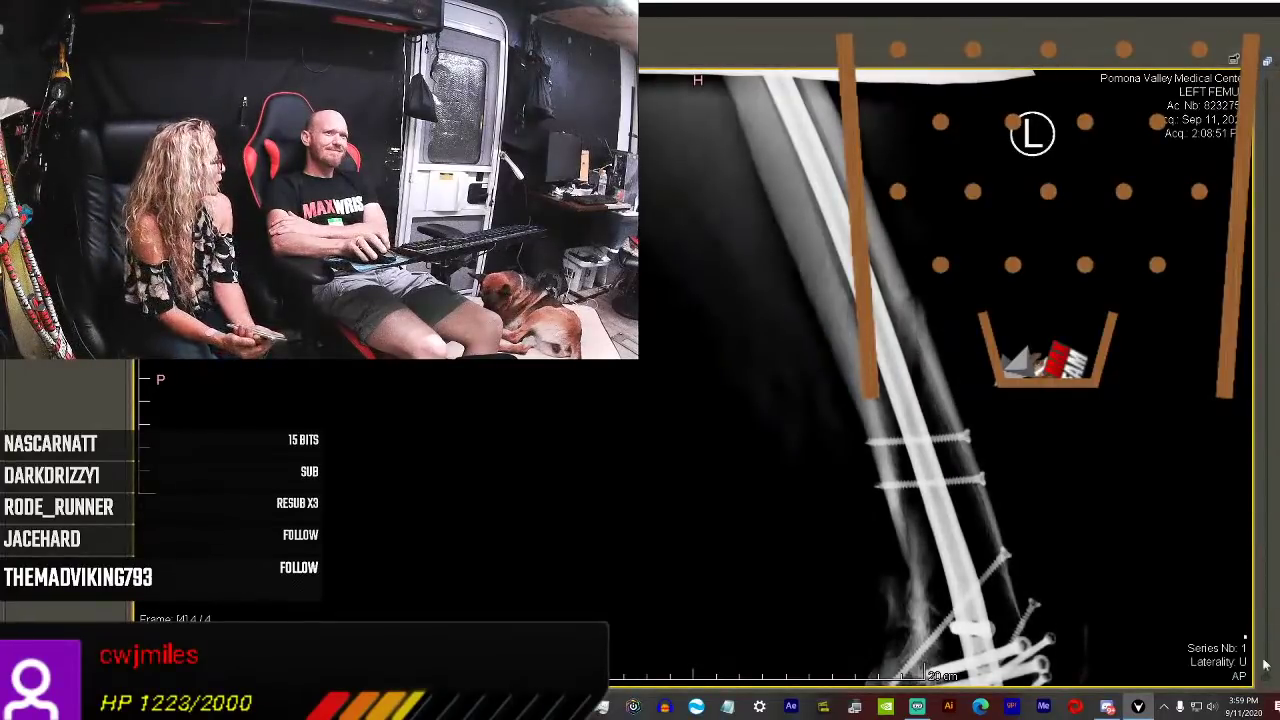
drag(1266, 680, 1260, 105)
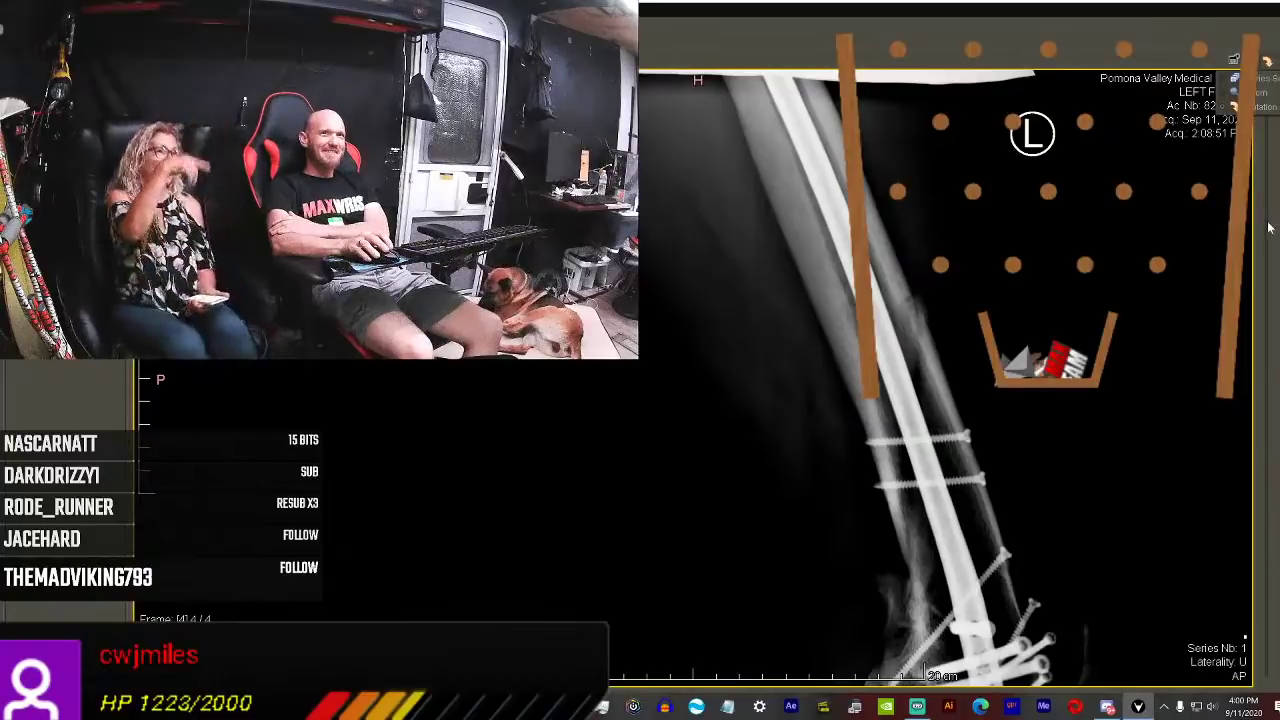
scroll(1235, 528, down, 1)
scroll(1268, 200, down, 1)
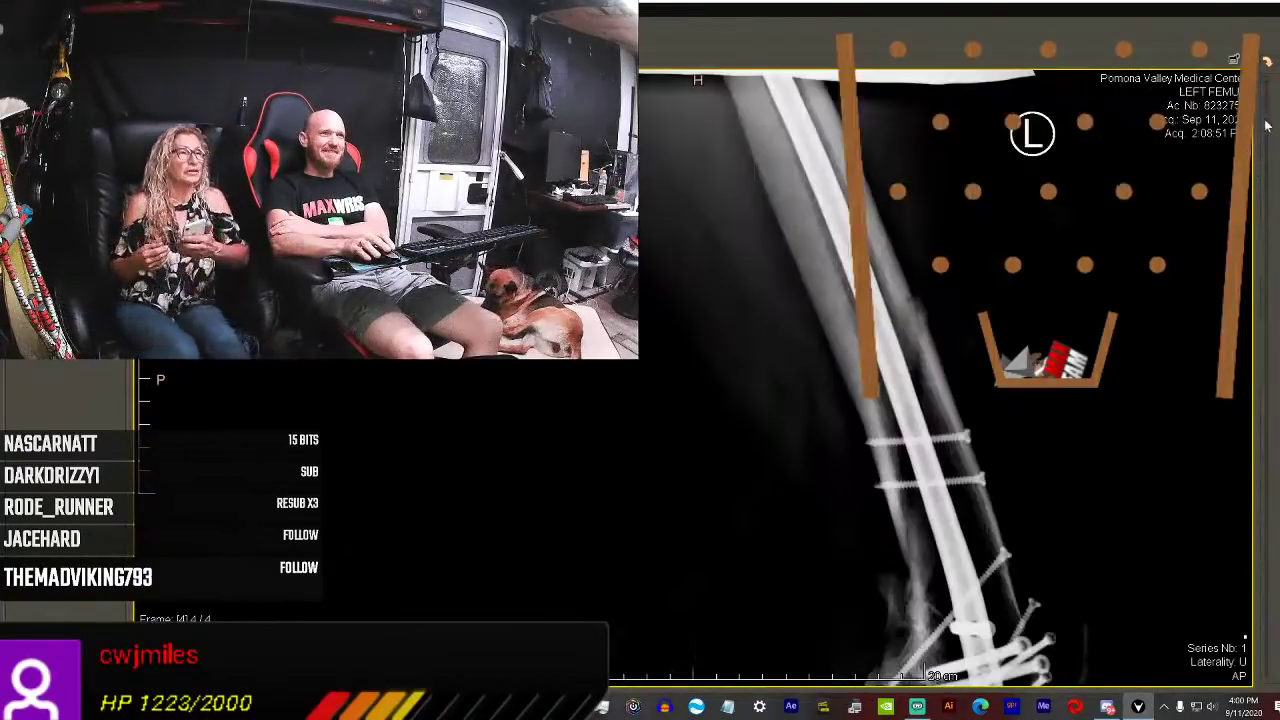
mouse_move(1268, 80)
mouse_down()
mouse_move(1038, 618)
mouse_move(910, 675)
mouse_up()
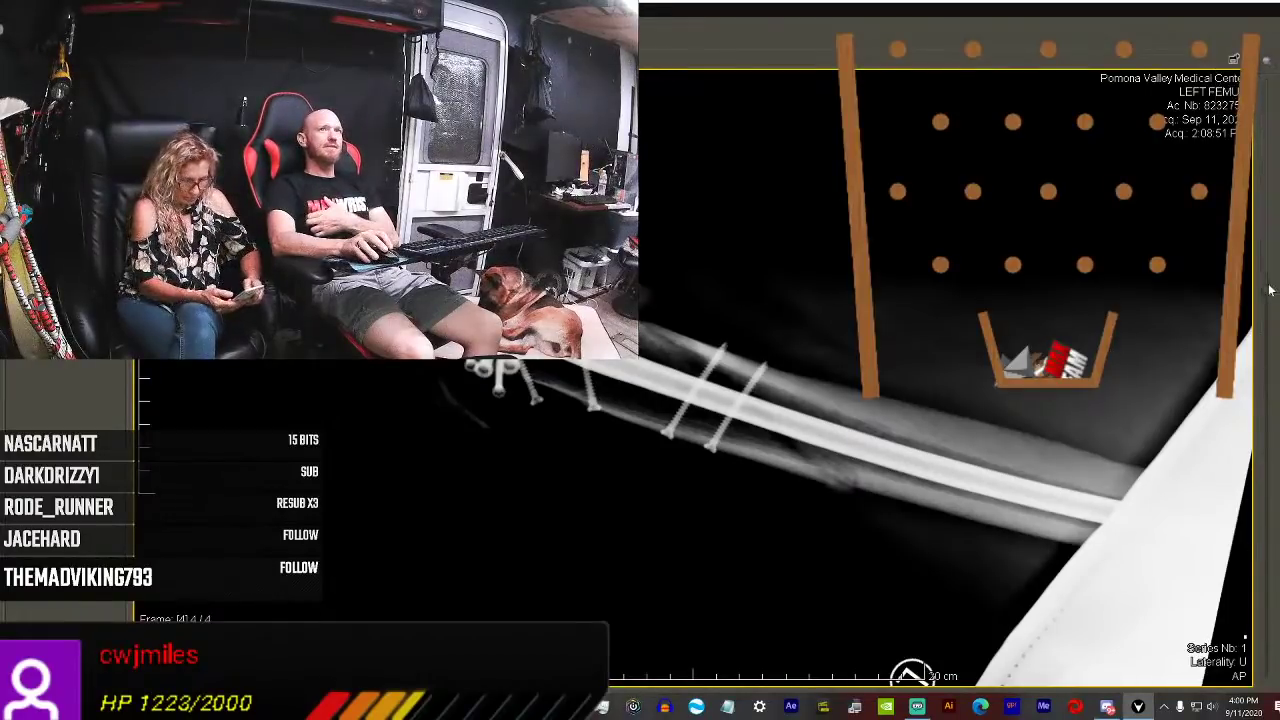
scroll(910, 500, up, 4)
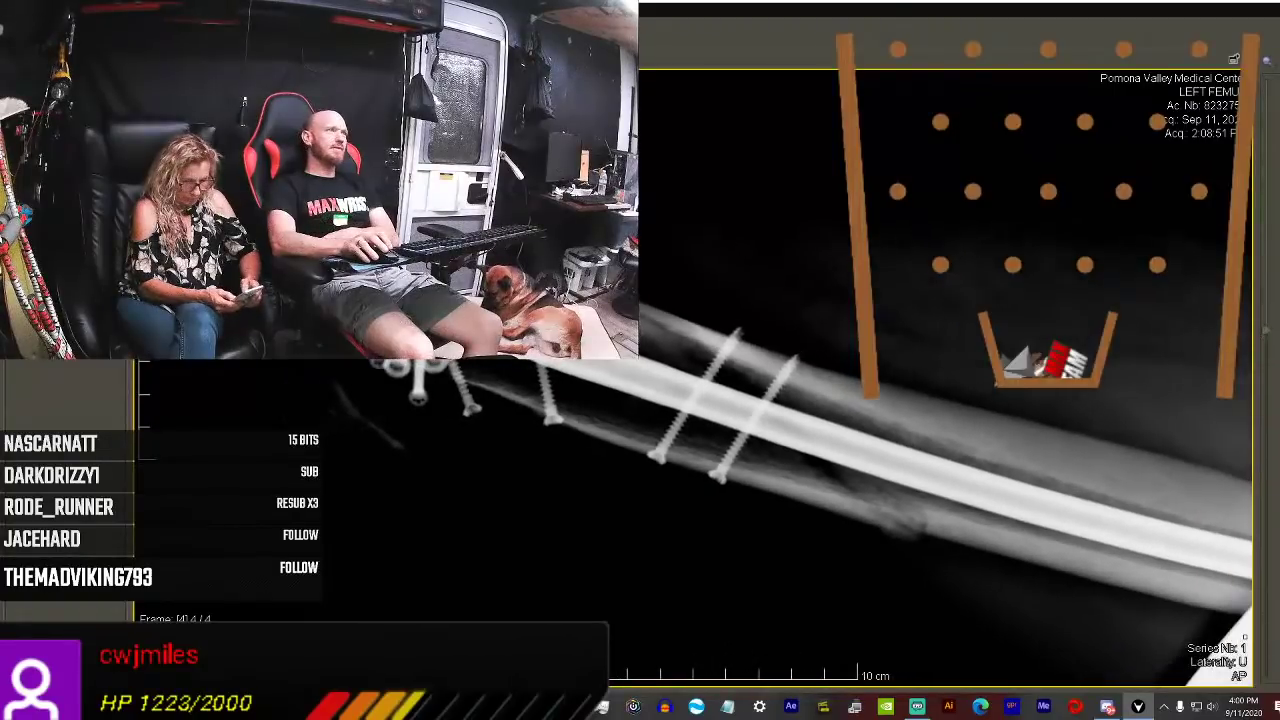
scroll(910, 600, down, 4)
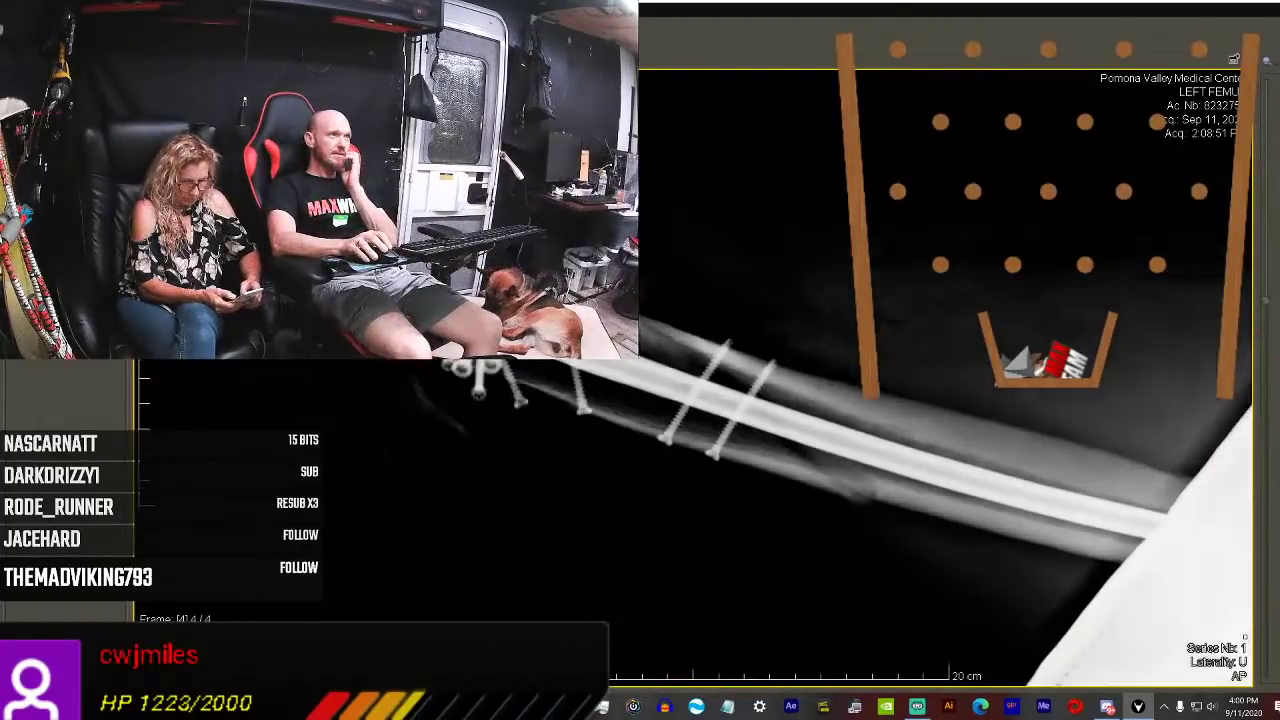
drag(910, 672, 896, 658)
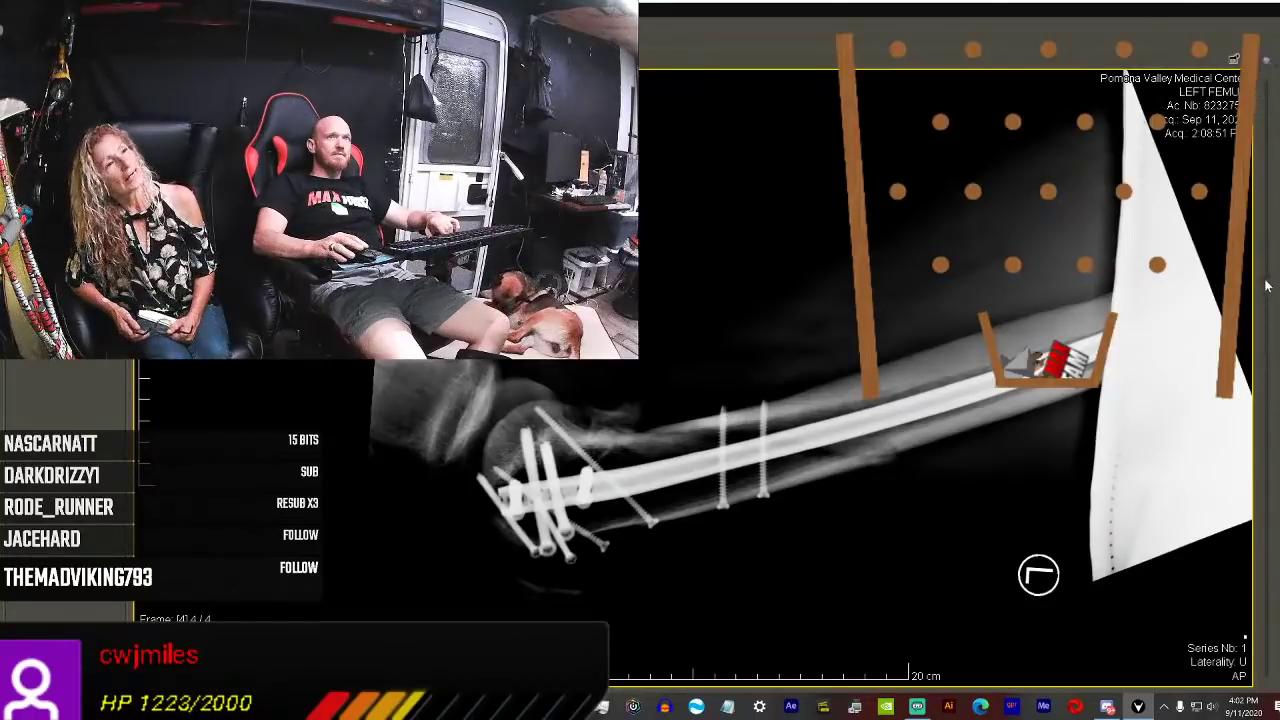
drag(1272, 408, 1274, 345)
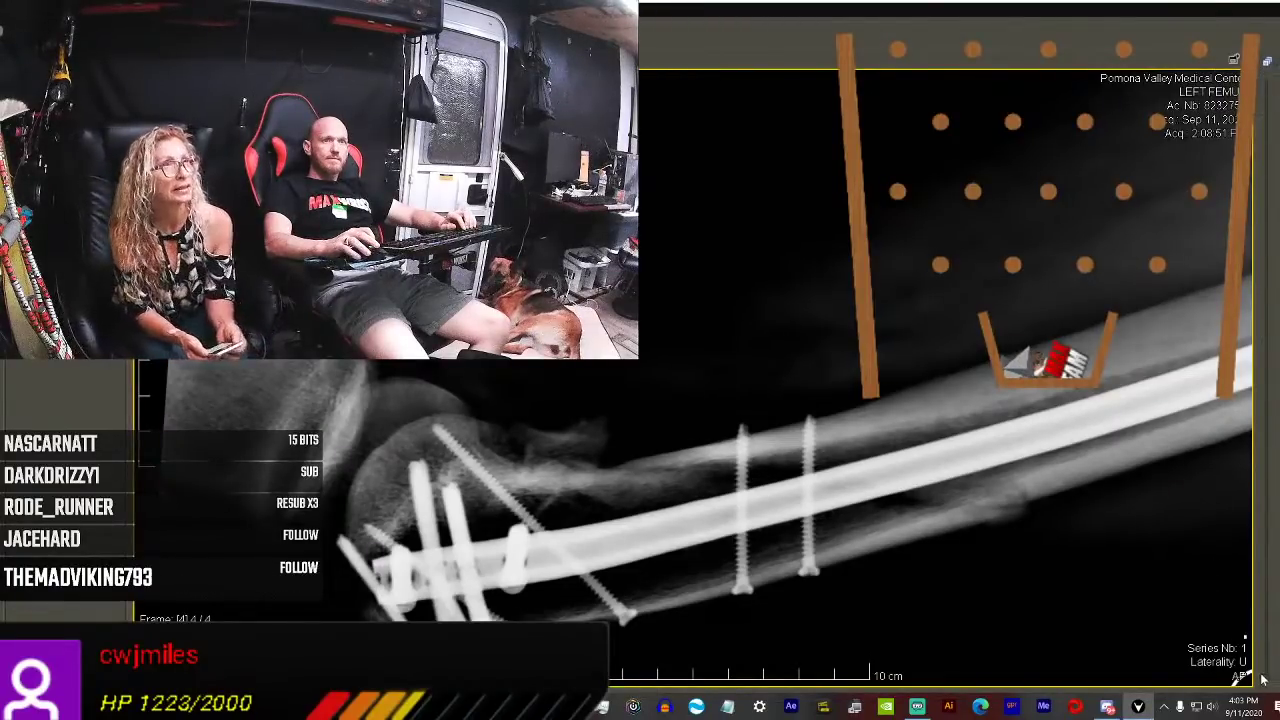
scroll(1266, 678, down, 1)
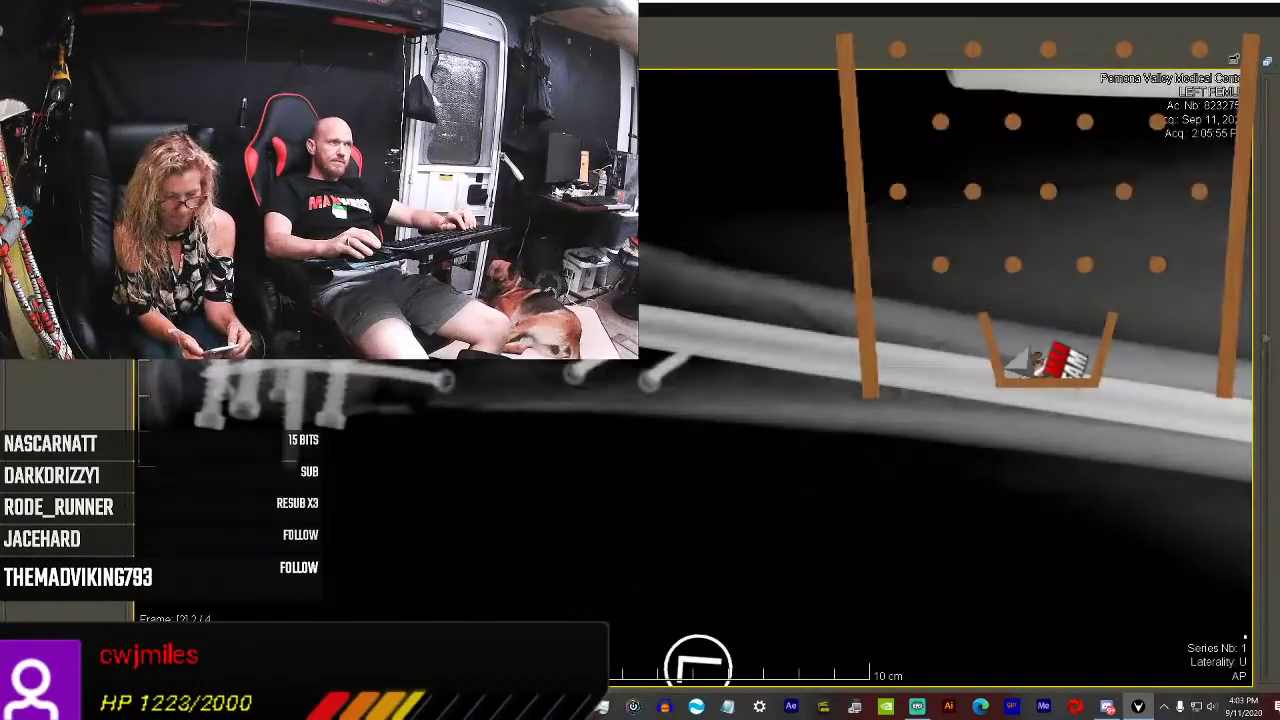
Reset the knee-end X-ray's orientation from the display options with the R key.
click(1265, 62)
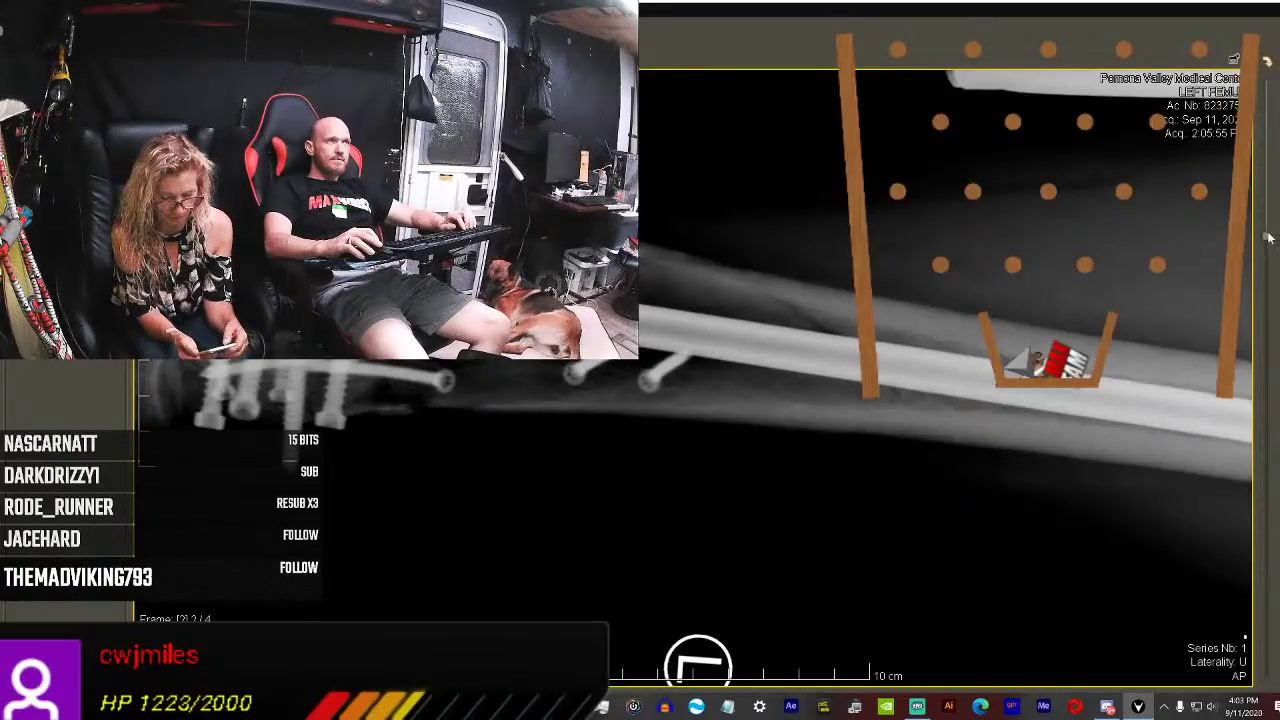
key(r)
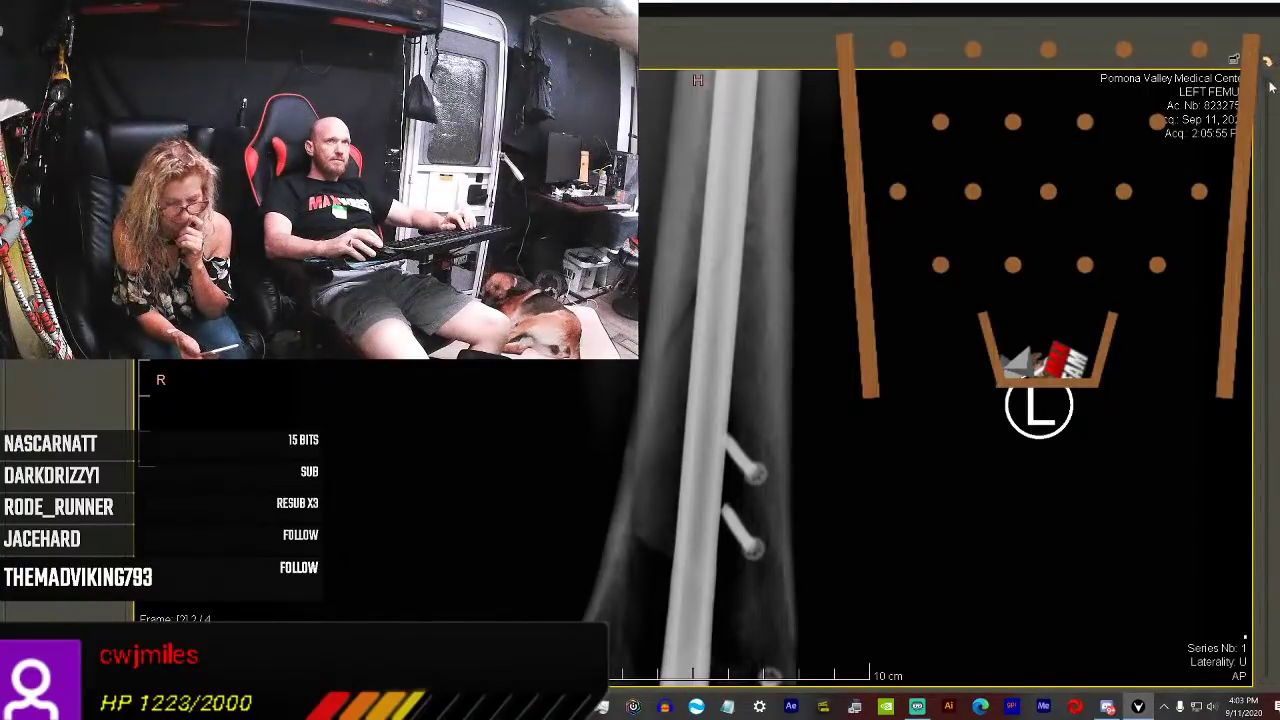
scroll(1267, 200, down, 3)
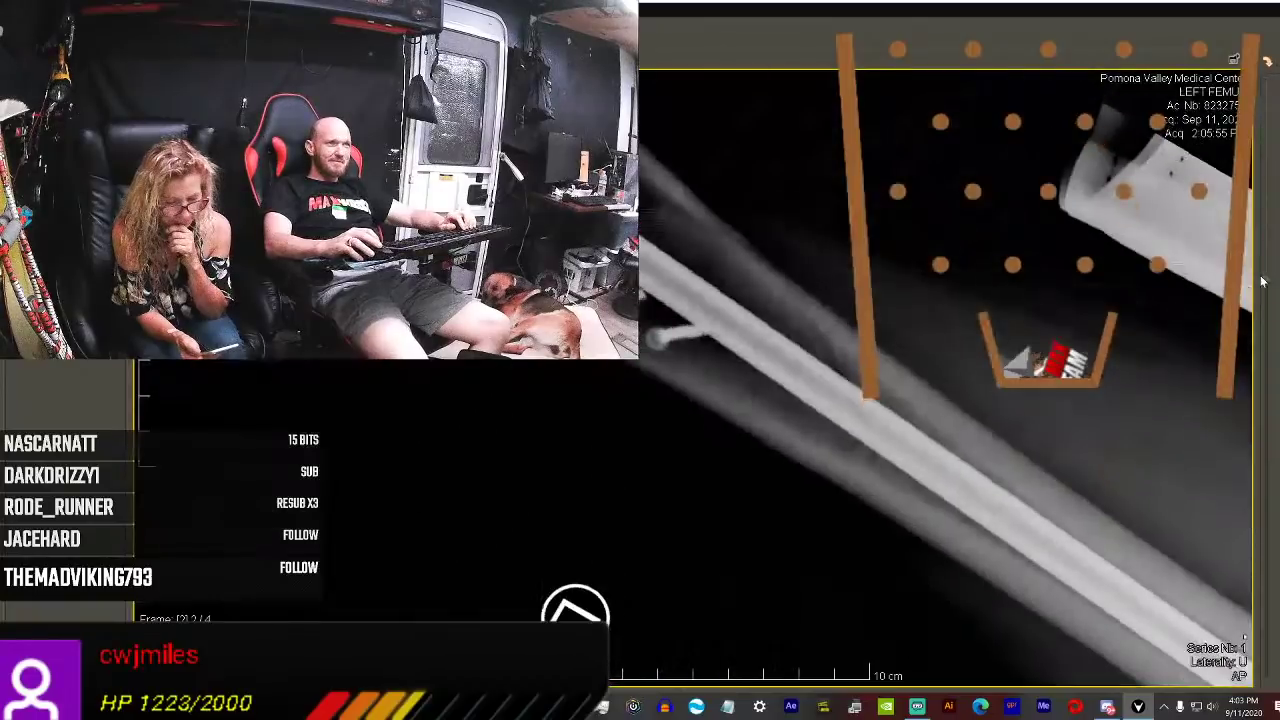
scroll(1267, 310, down, 3)
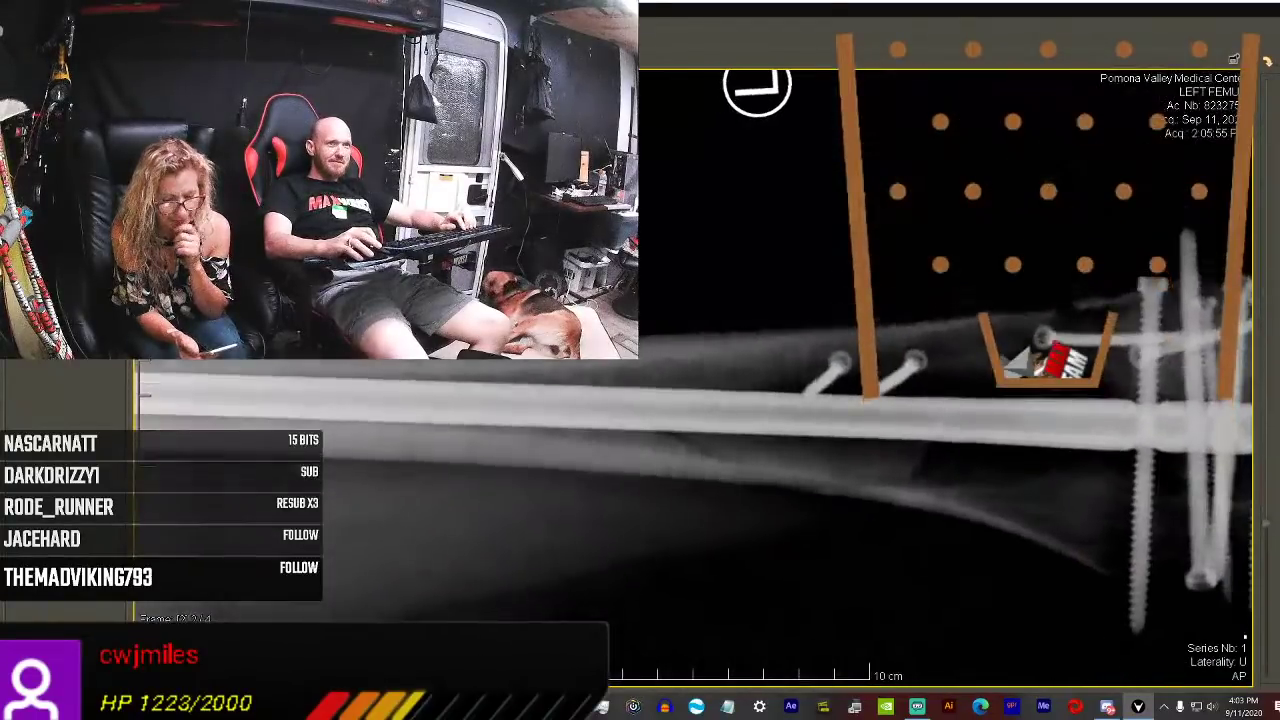
scroll(1267, 300, down, 2)
scroll(1267, 300, down, 2)
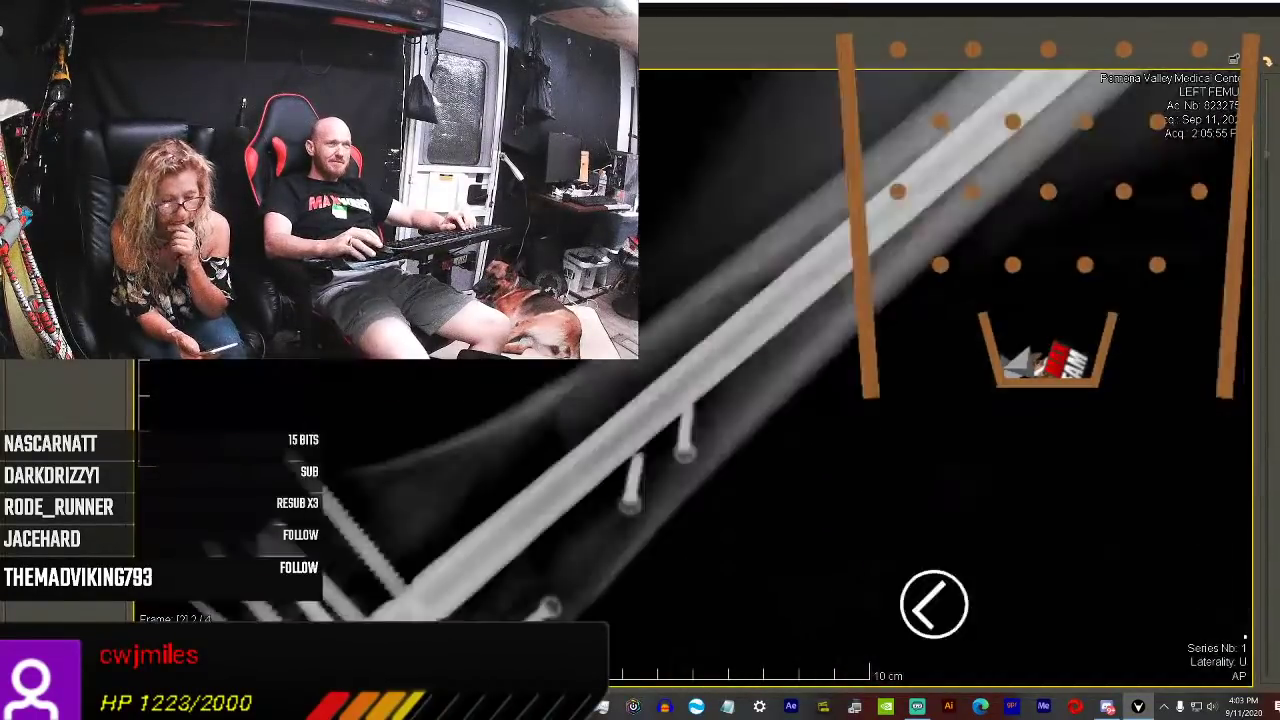
scroll(1267, 100, down, 2)
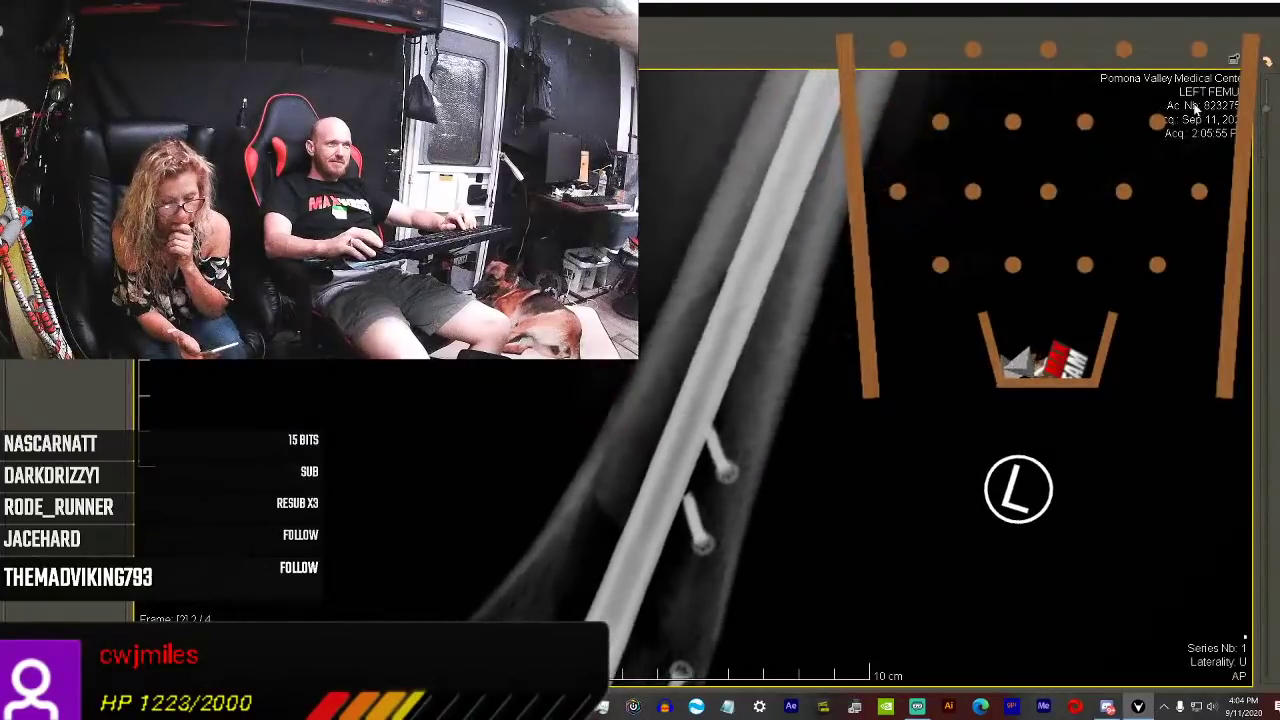
scroll(1230, 135, down, 2)
scroll(1267, 150, down, 2)
scroll(1267, 170, down, 2)
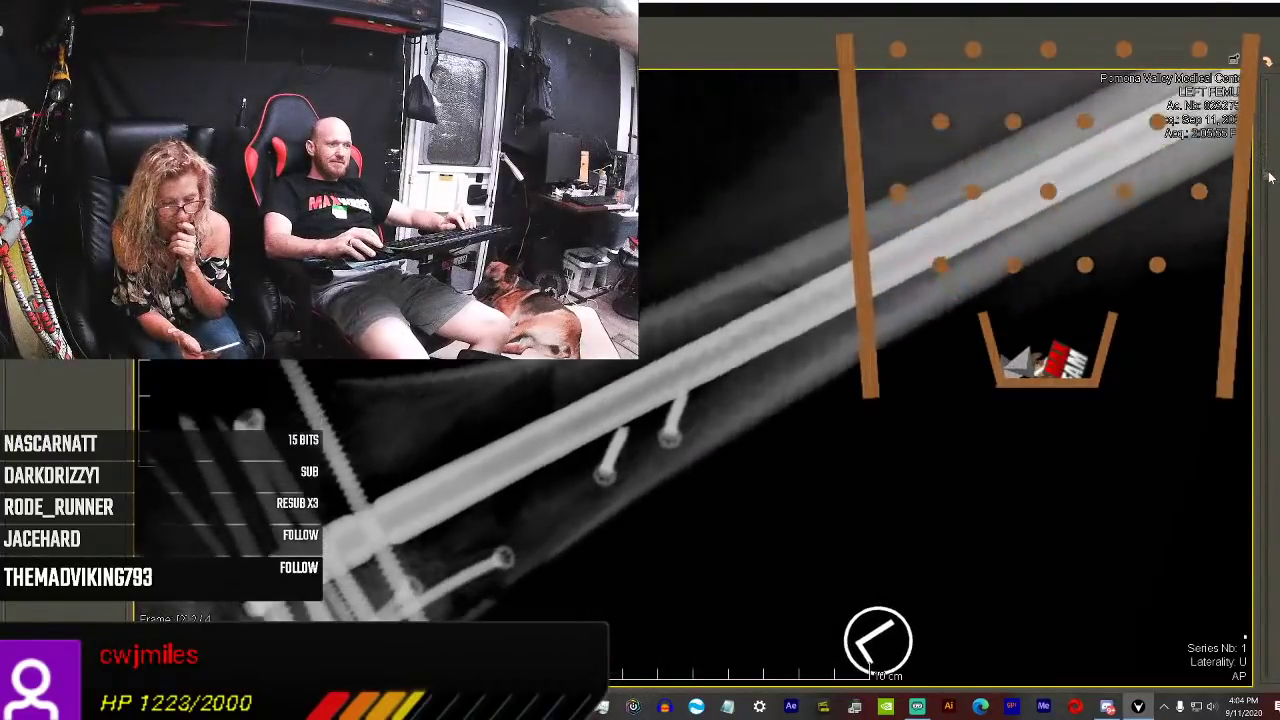
scroll(1270, 183, down, 1)
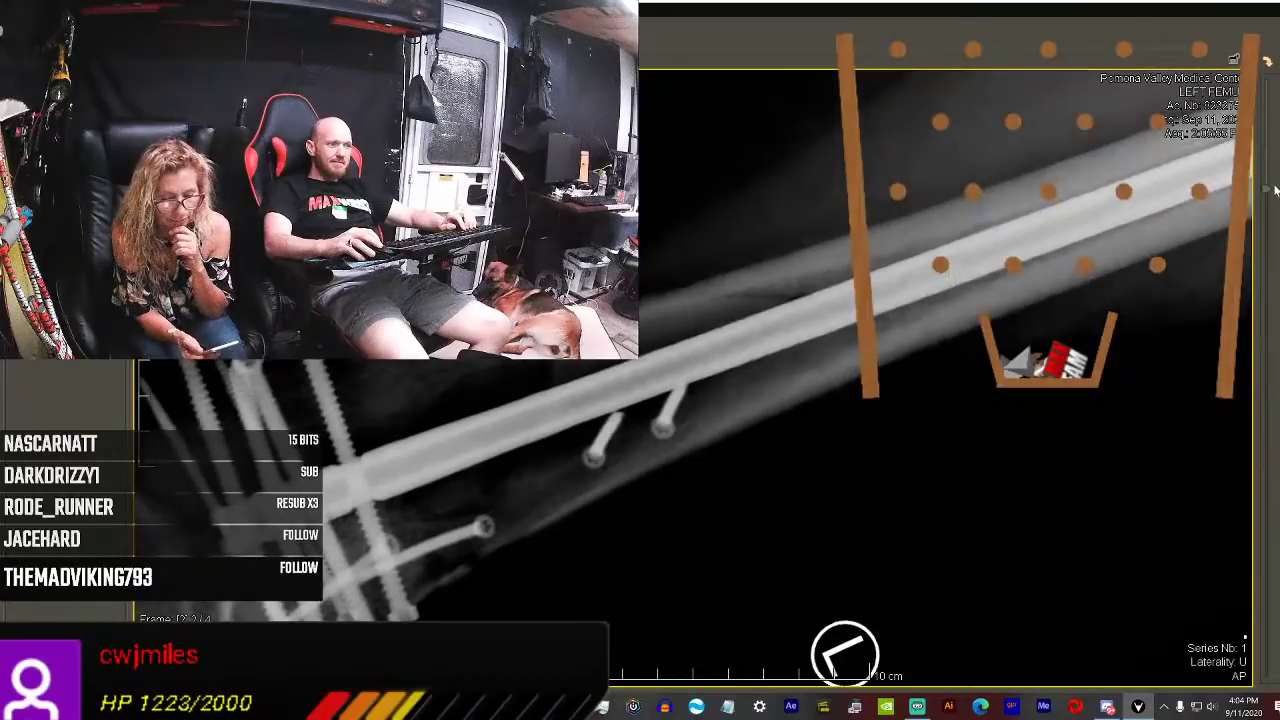
scroll(1270, 190, down, 1)
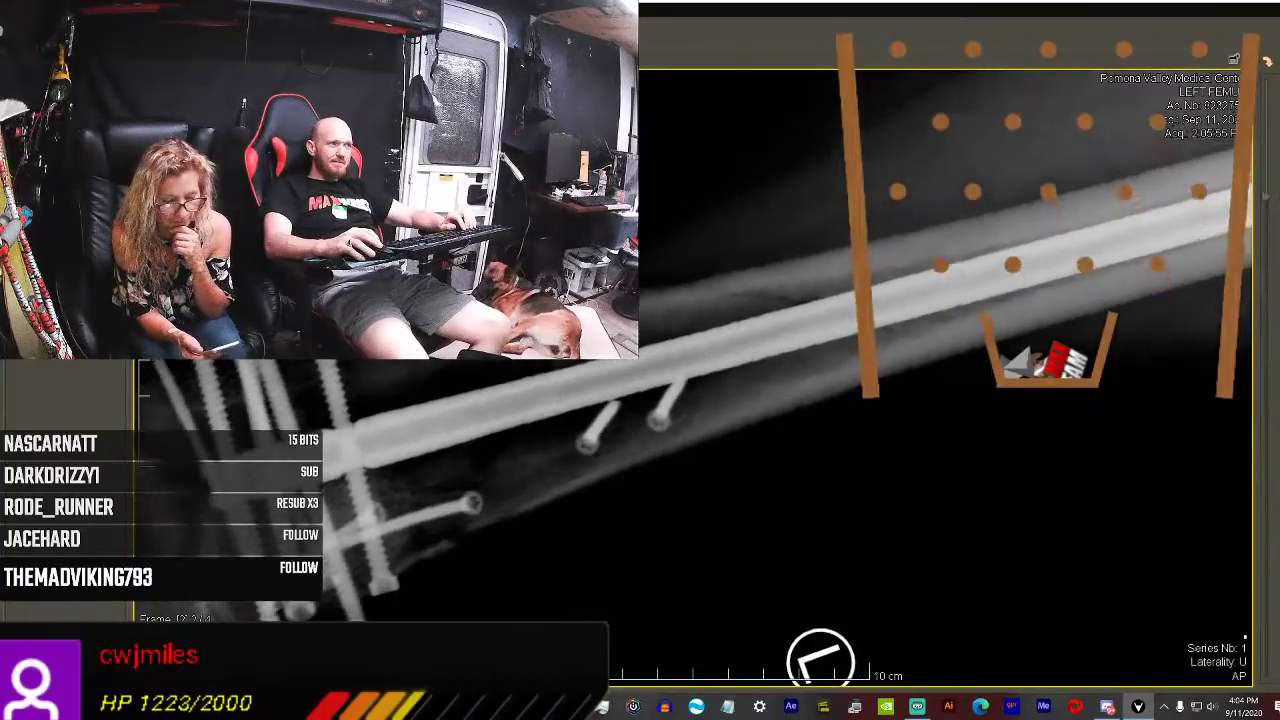
scroll(1268, 200, down, 1)
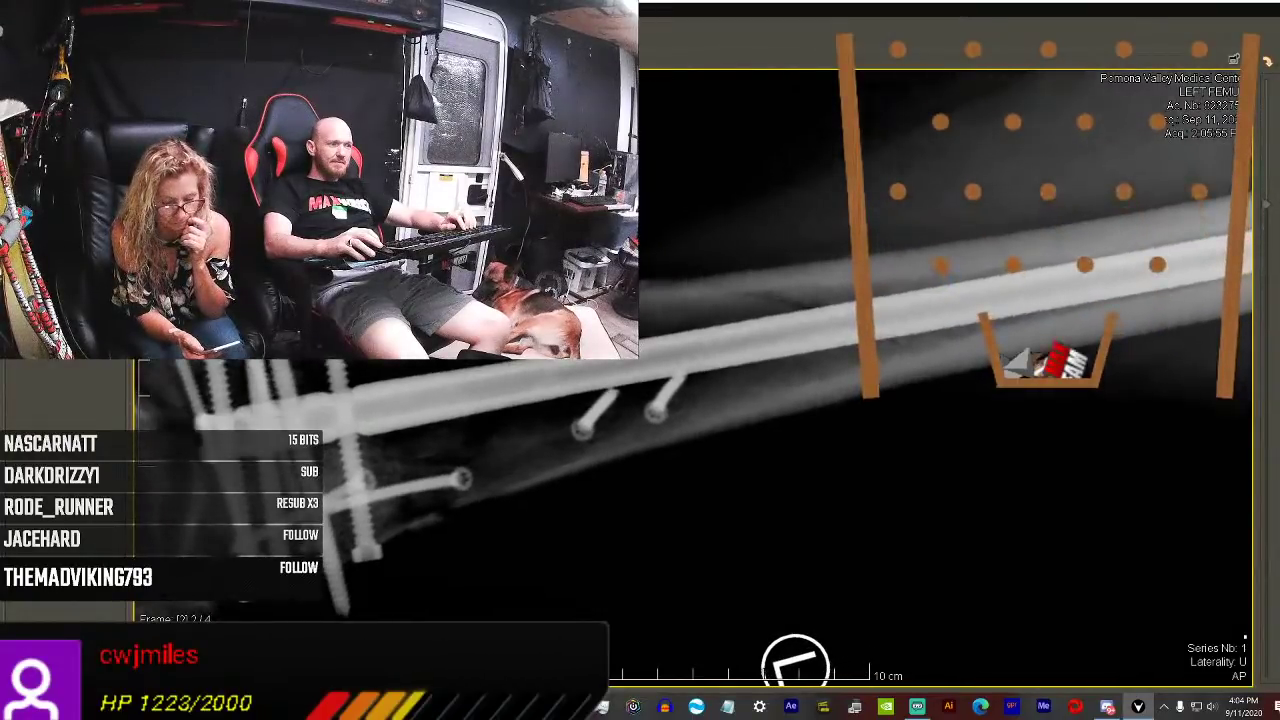
scroll(1267, 200, down, 1)
scroll(1270, 200, down, 1)
scroll(1270, 203, down, 1)
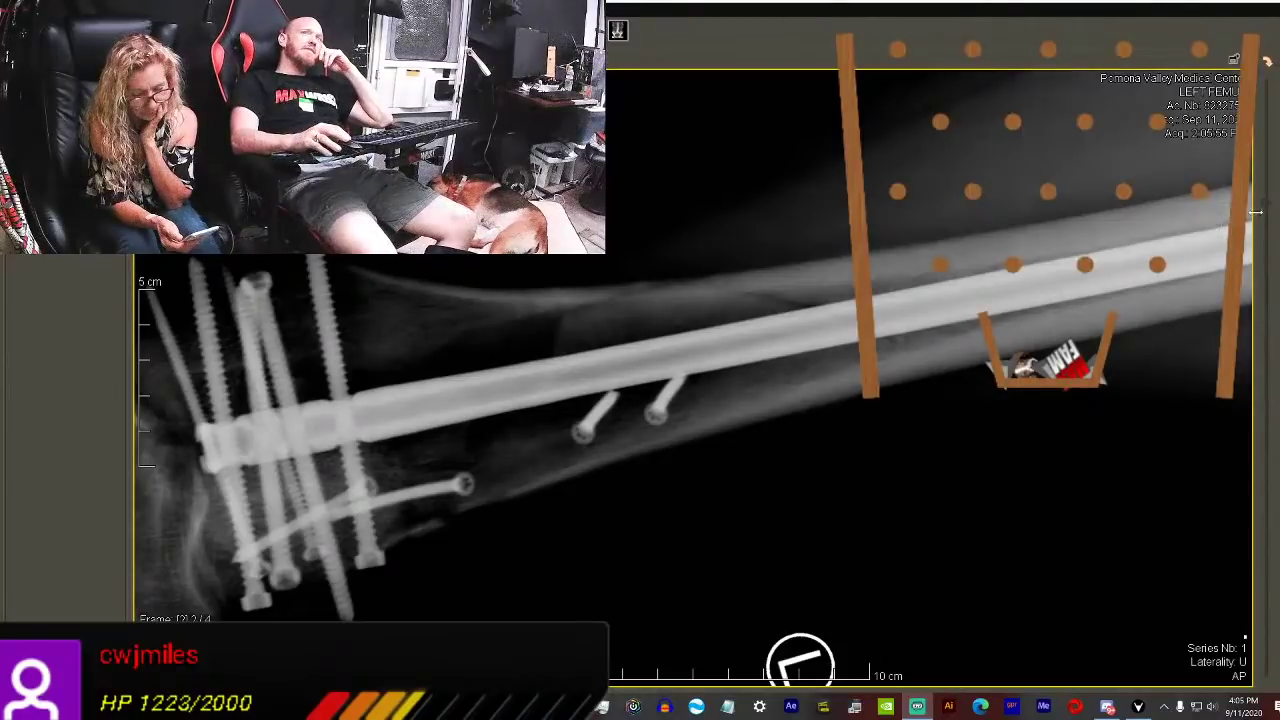
drag(1268, 212, 1262, 168)
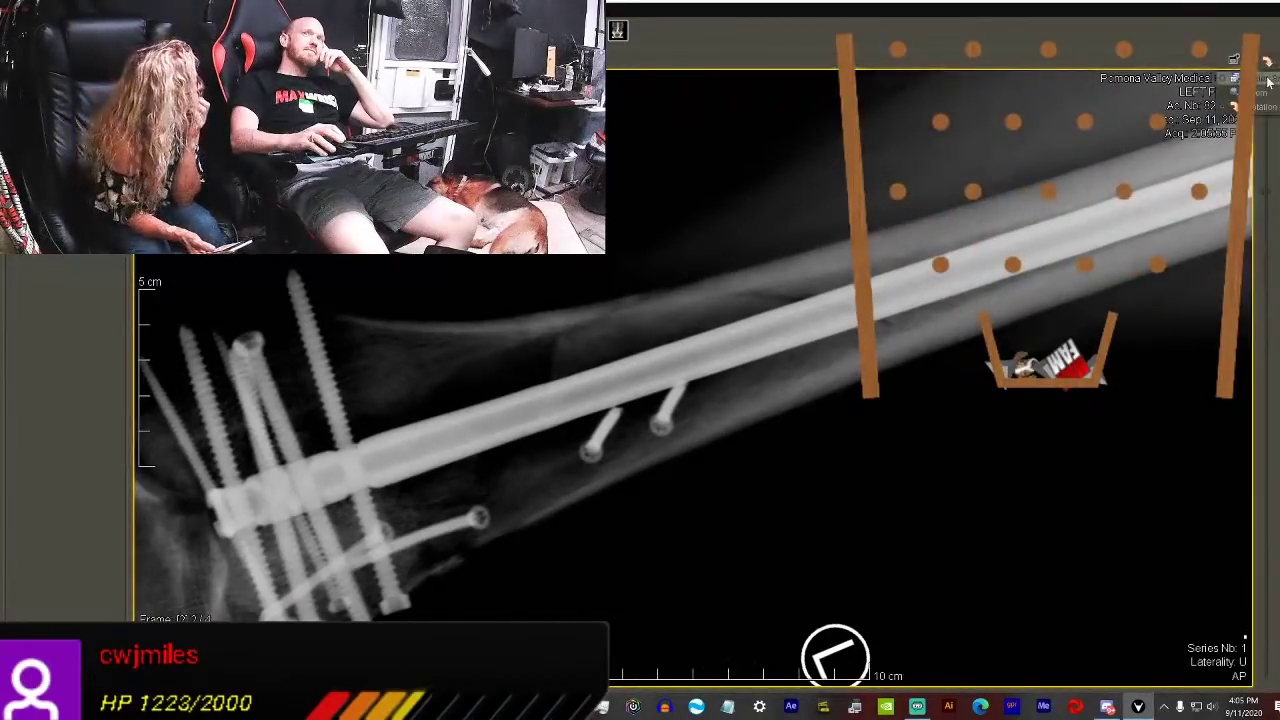
drag(1266, 280, 1266, 180)
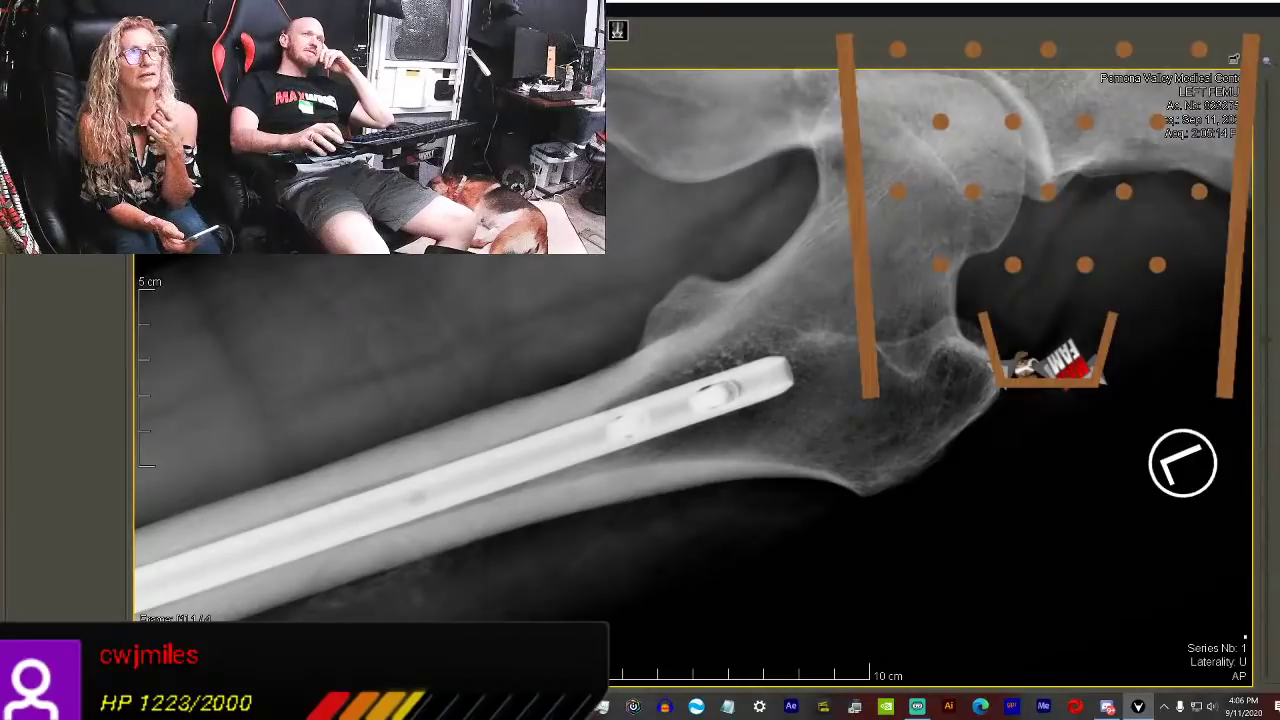
Magnify the rod's upper tip inside the femoral head, rotating the hip image along the way.
mouse_move(1268, 345)
mouse_down()
mouse_move(1258, 497)
mouse_move(1262, 385)
mouse_up()
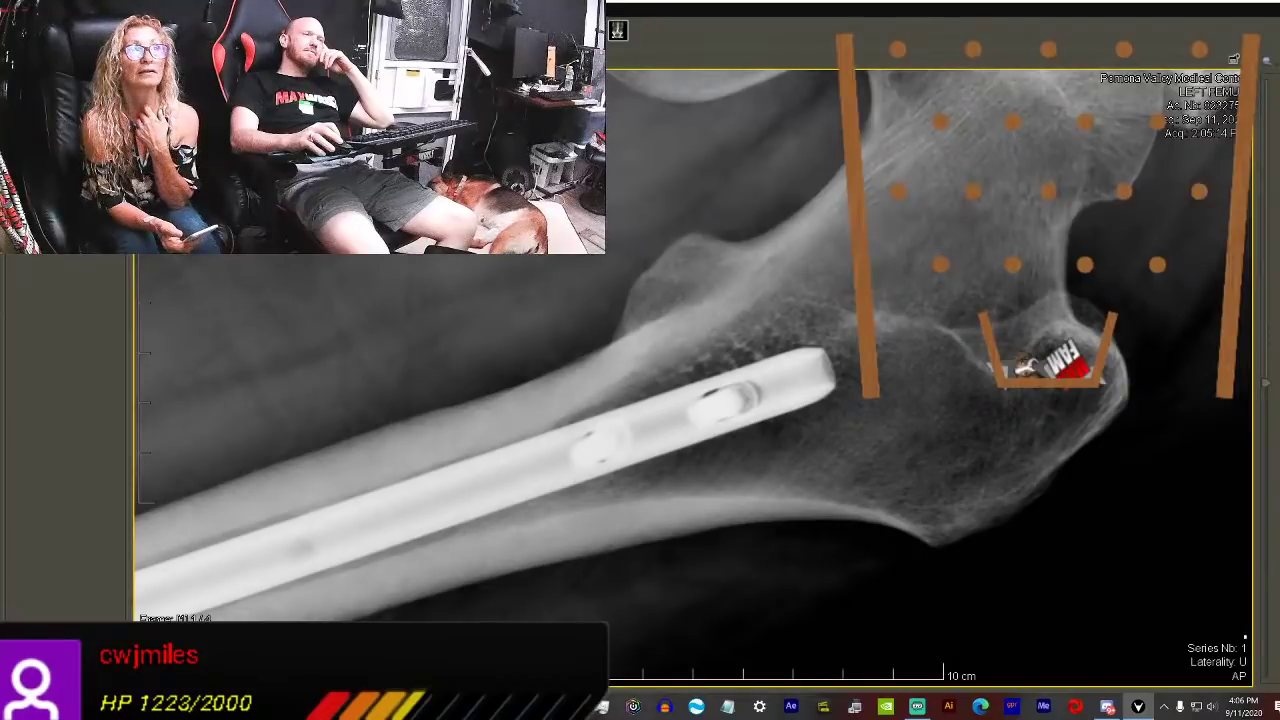
mouse_move(1262, 385)
mouse_down()
mouse_move(1262, 570)
mouse_move(1262, 320)
mouse_up()
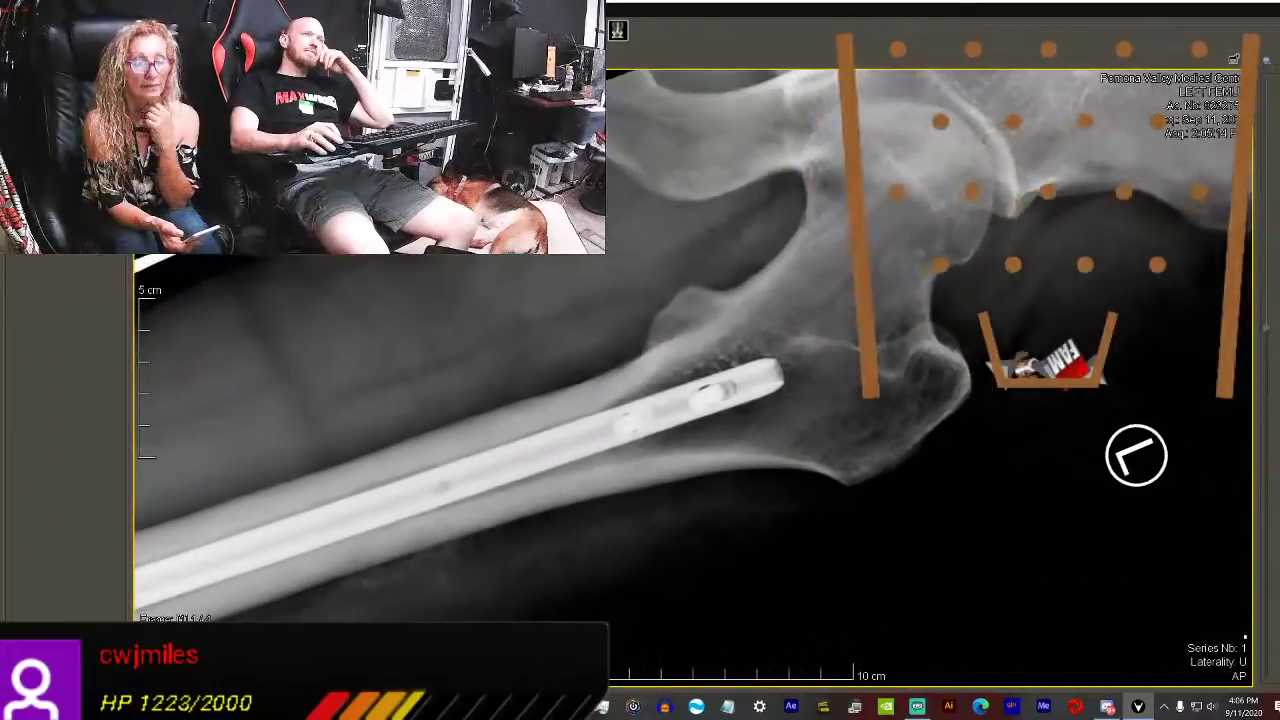
mouse_move(1094, 448)
mouse_down()
mouse_move(752, 388)
mouse_move(1195, 460)
mouse_move(1150, 455)
mouse_up()
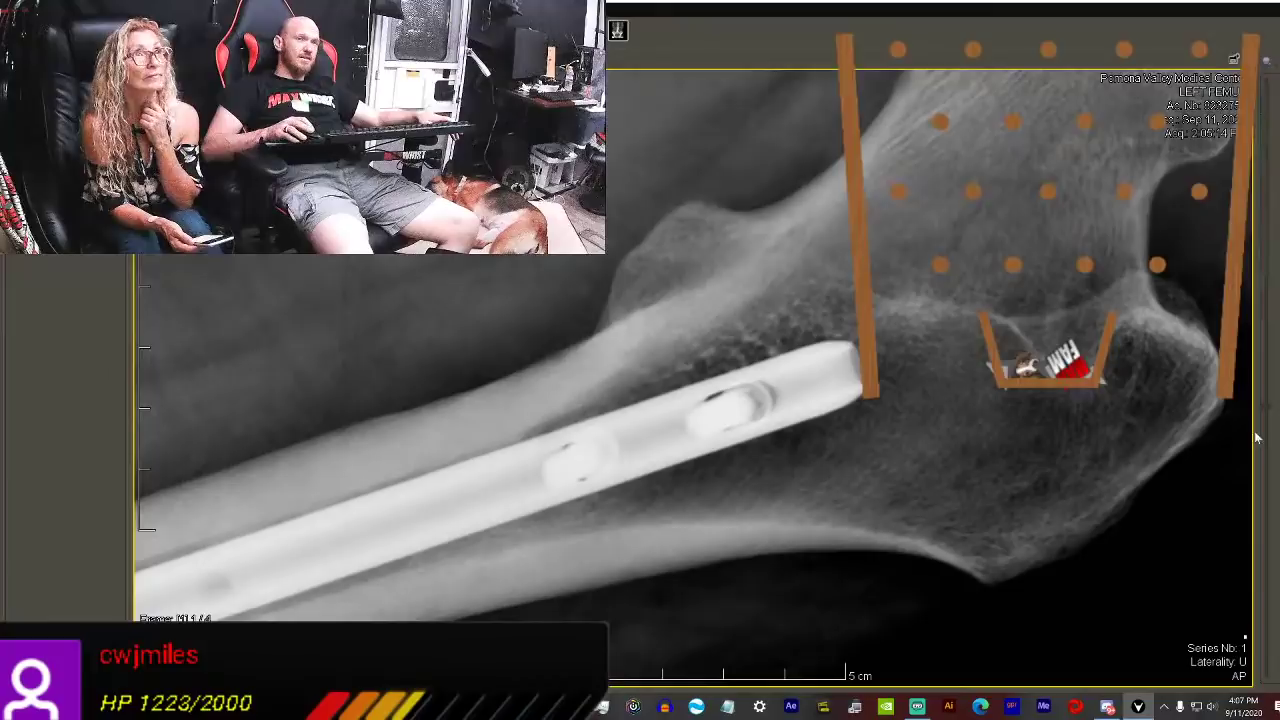
mouse_move(1270, 410)
mouse_down()
mouse_move(1272, 700)
mouse_move(1272, 400)
mouse_up()
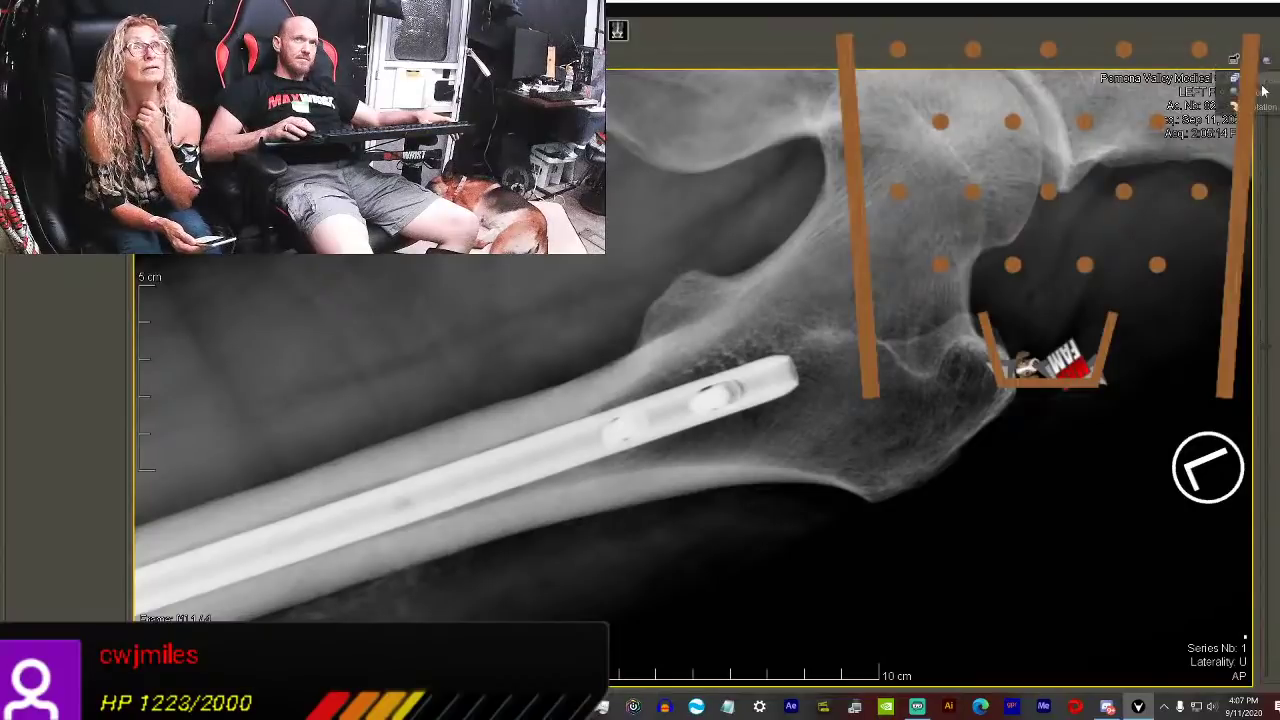
mouse_move(1268, 62)
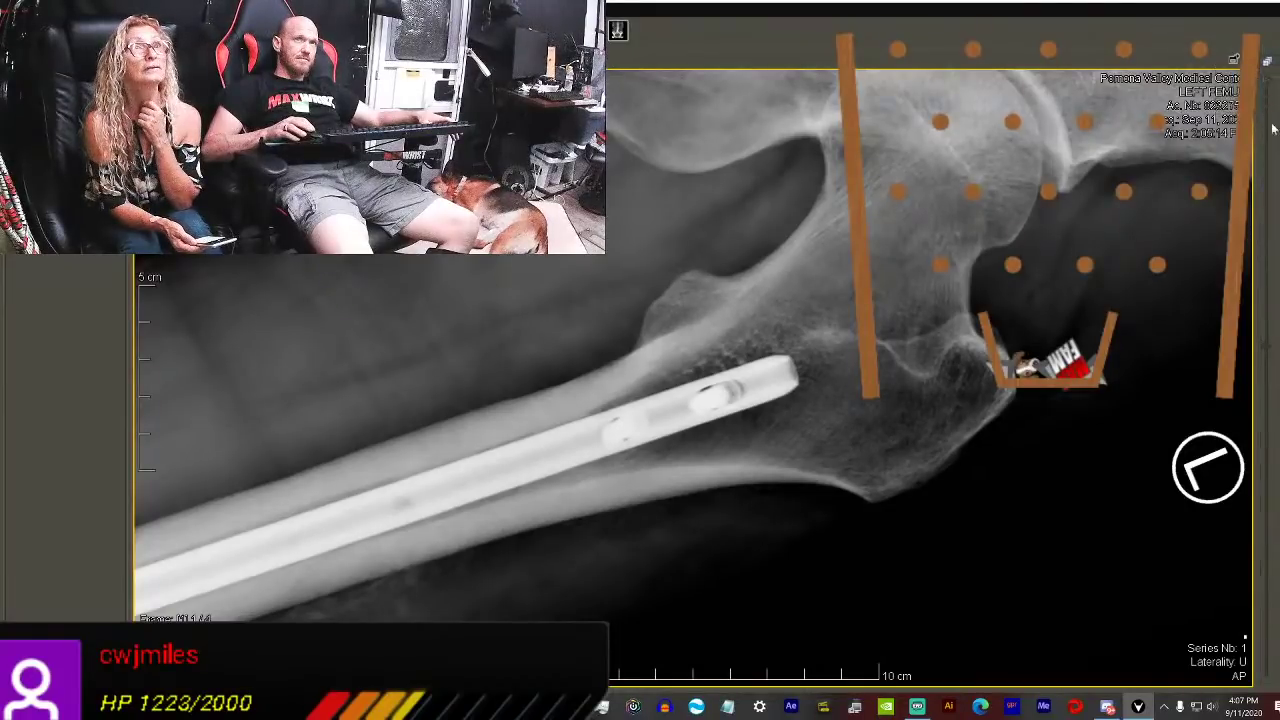
scroll(1270, 528, down, 2)
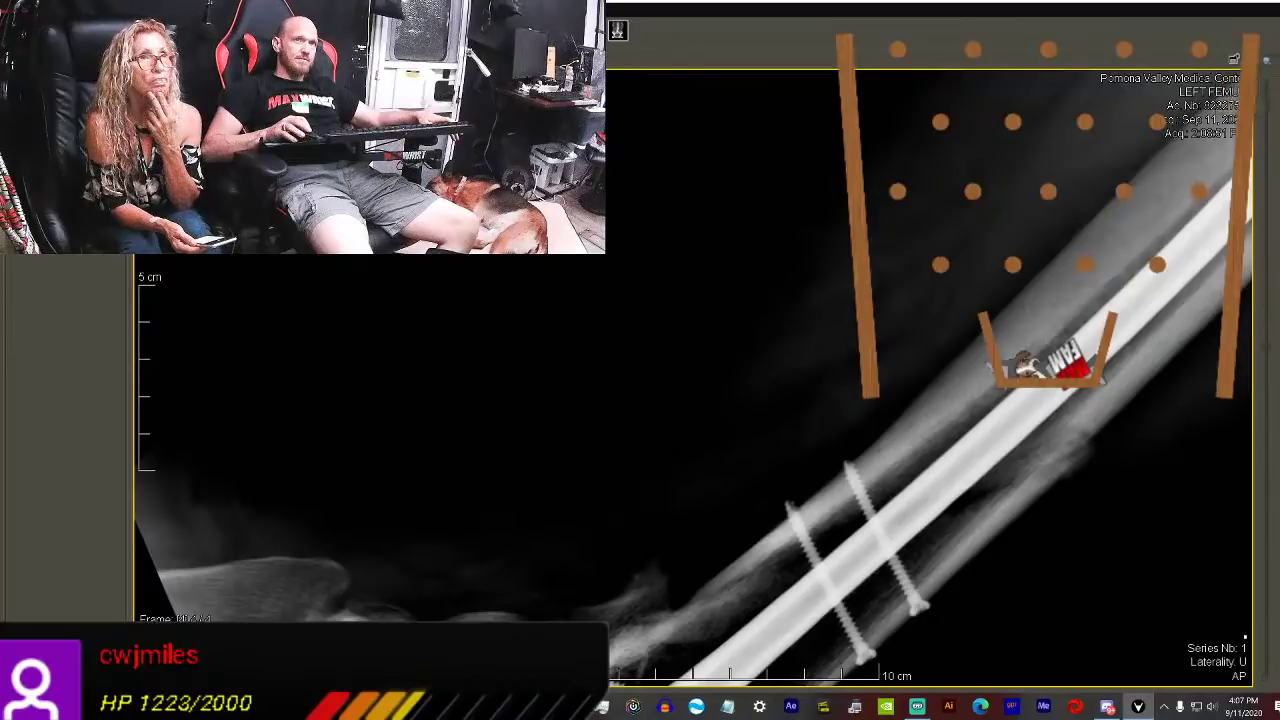
scroll(1265, 320, down, 3)
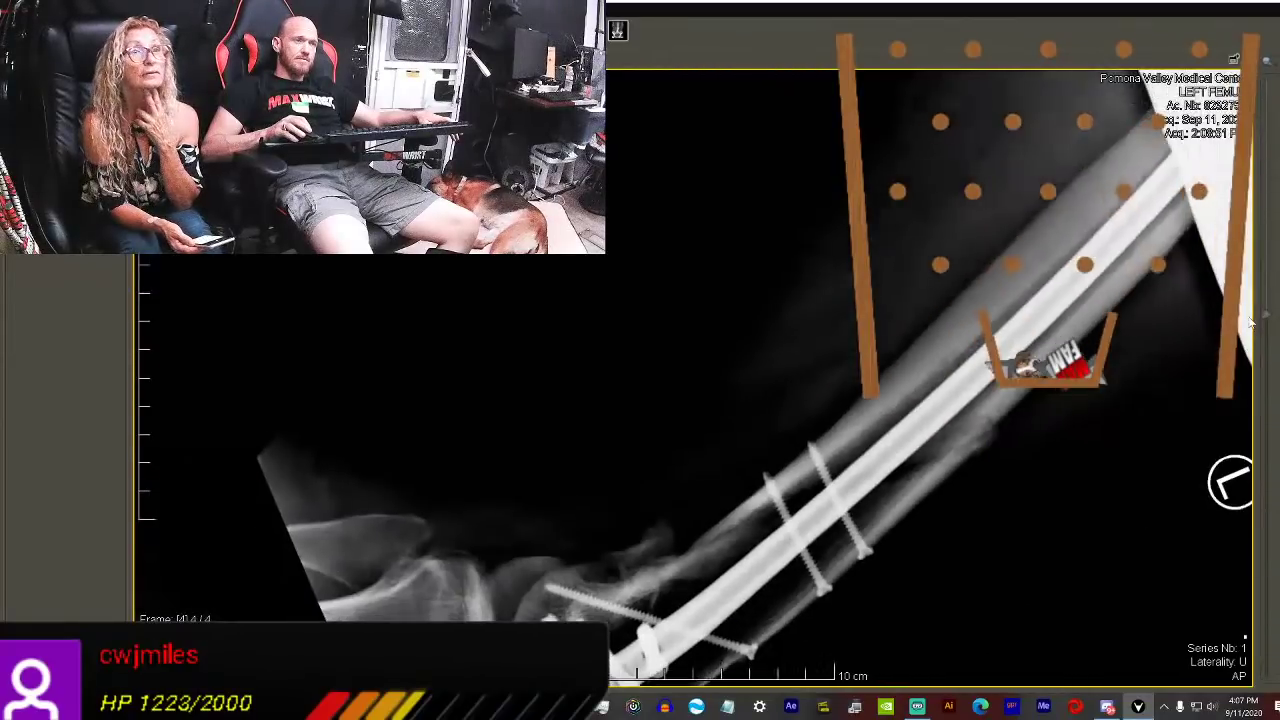
scroll(1260, 300, down, 3)
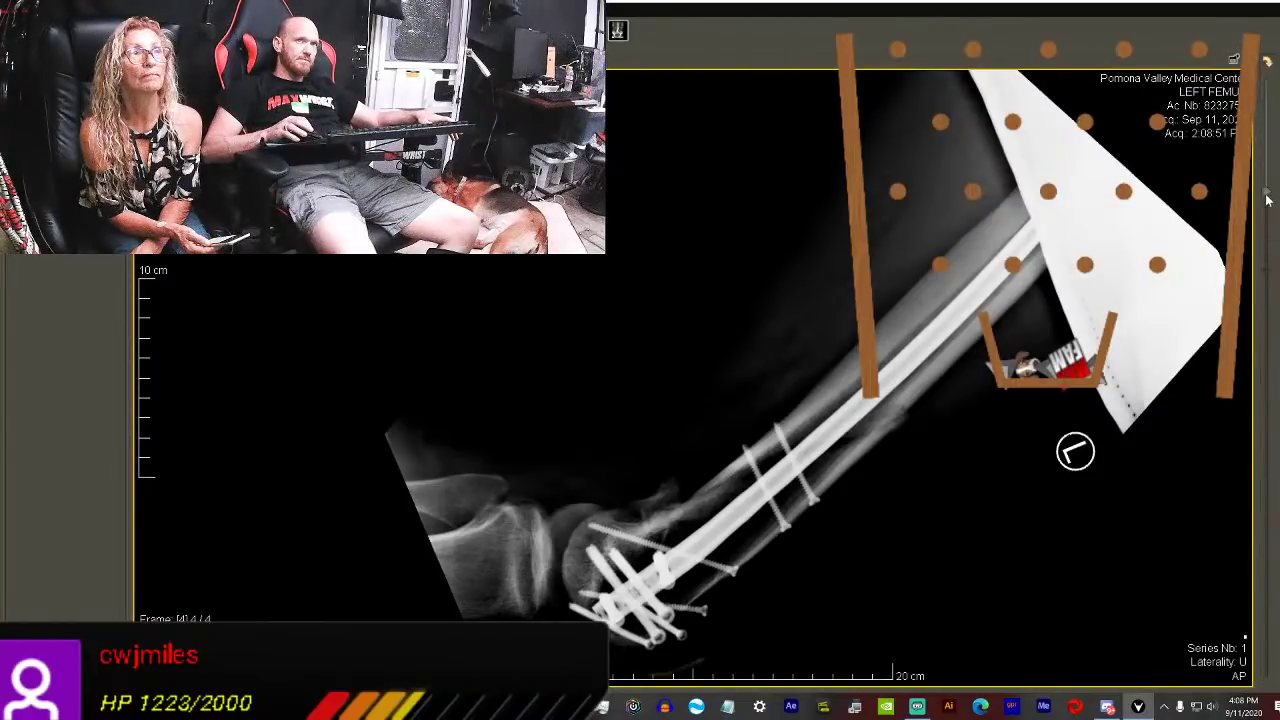
Level the knee-end femur horizontally and zoom in on the rod and locking screws.
drag(1255, 245, 1252, 272)
mouse_move(1263, 85)
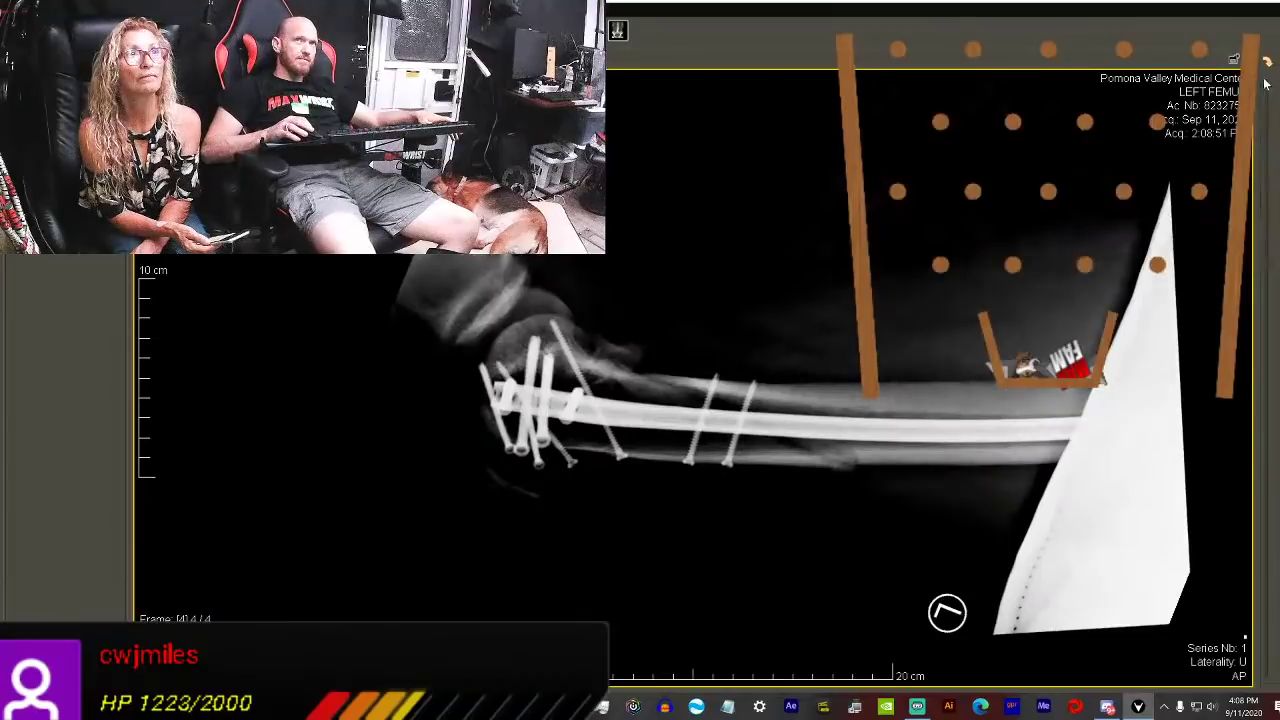
click(1262, 112)
drag(1266, 230, 1255, 372)
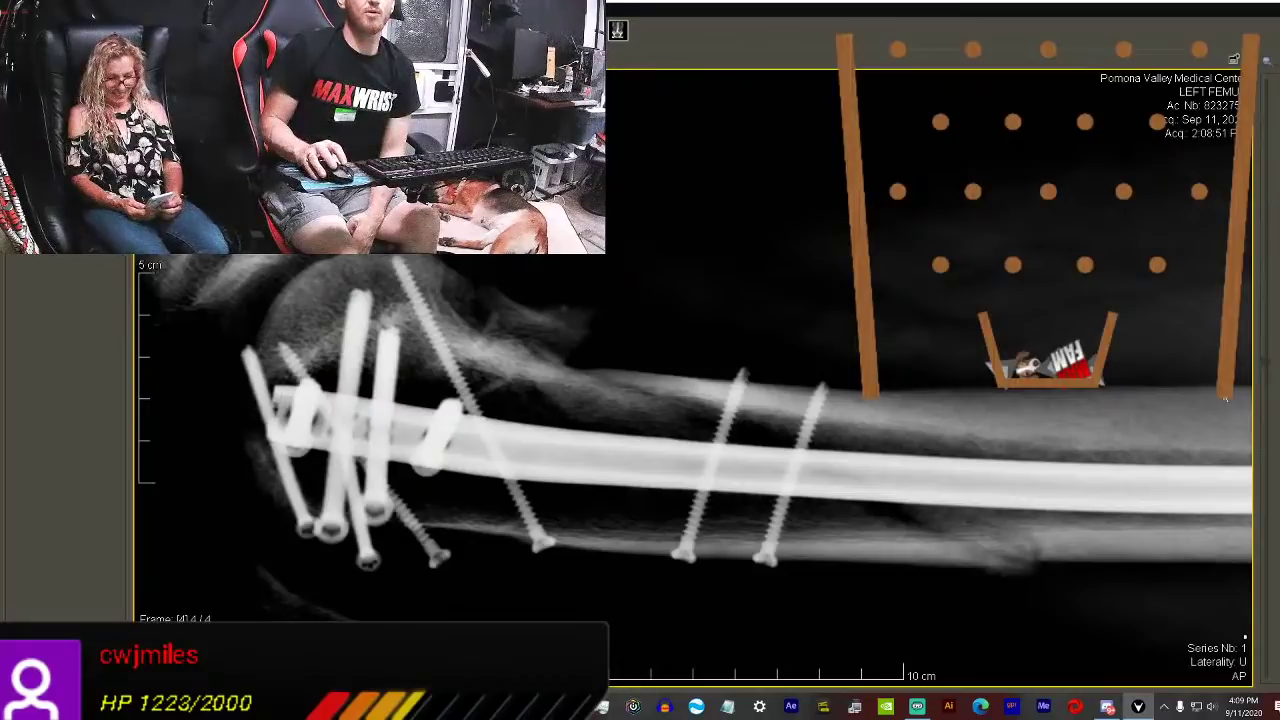
Zoom far out on frame 4 to show the whole left leg.
mouse_move(1268, 372)
mouse_down()
mouse_move(1272, 115)
mouse_move(1273, 375)
mouse_move(1270, 340)
mouse_up()
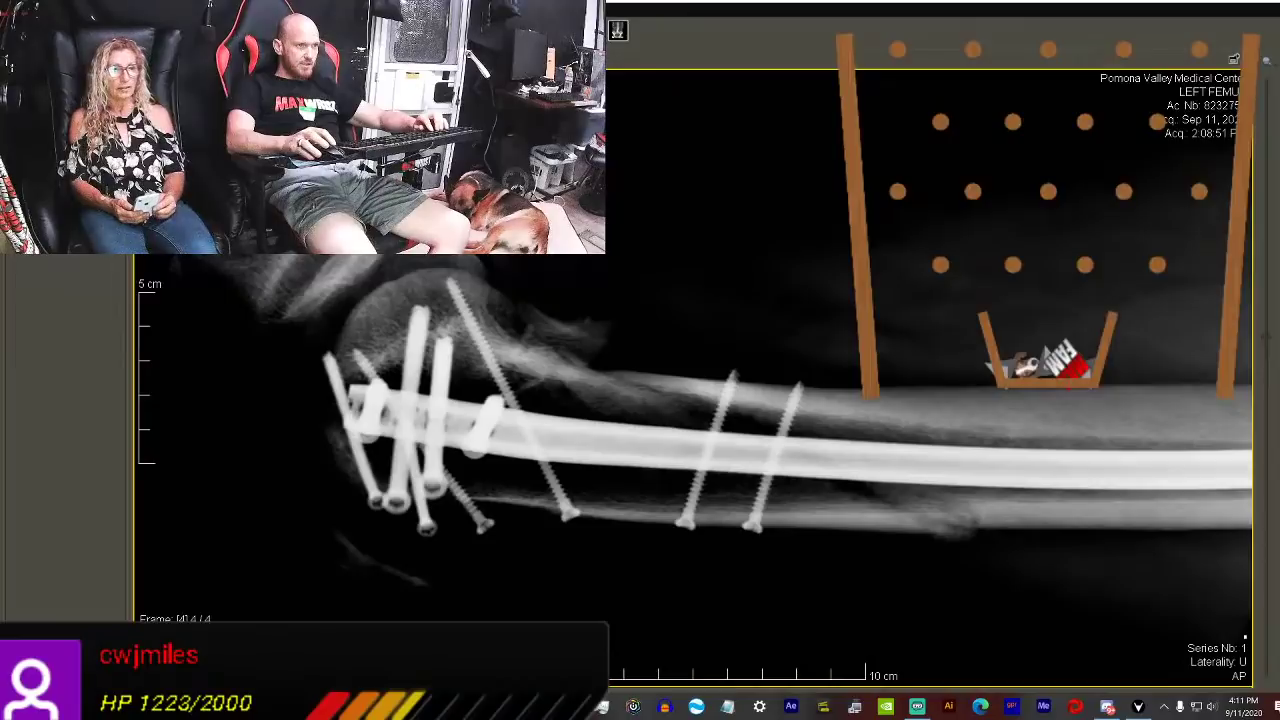
Switch from the X-ray viewer to the badkittytime Twitch stream with Alt+Tab.
key(alt+Tab)
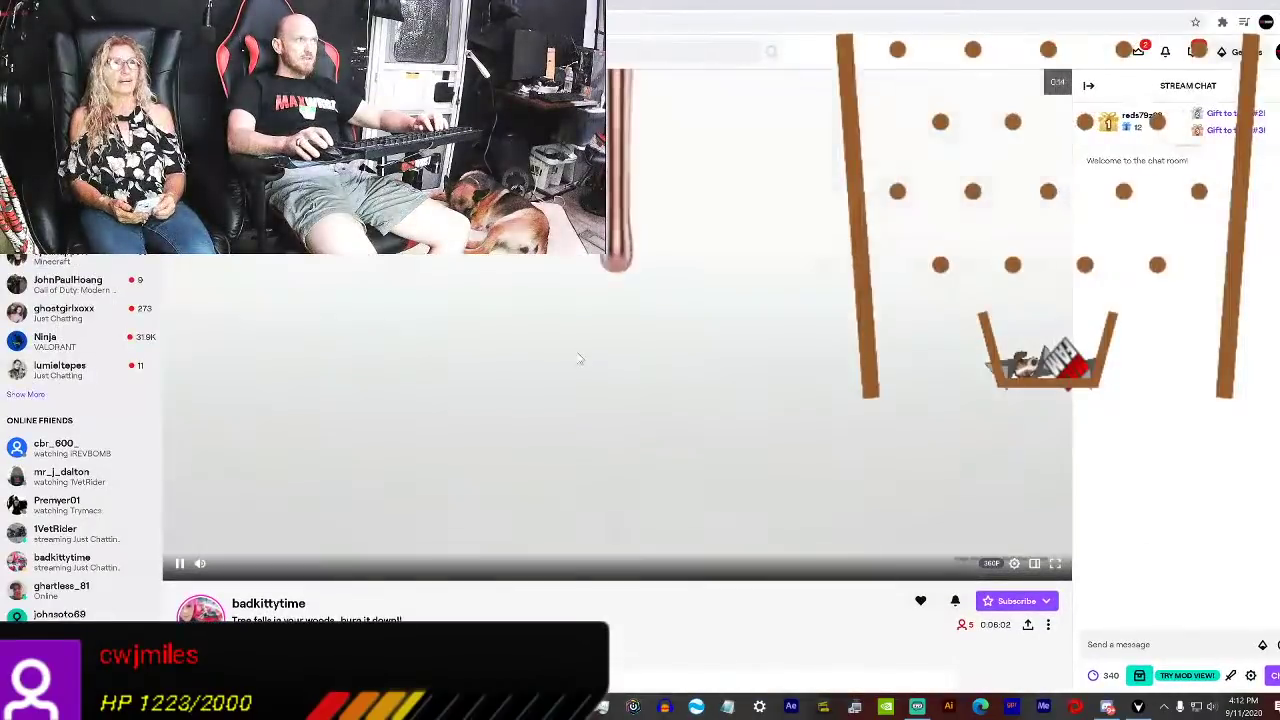